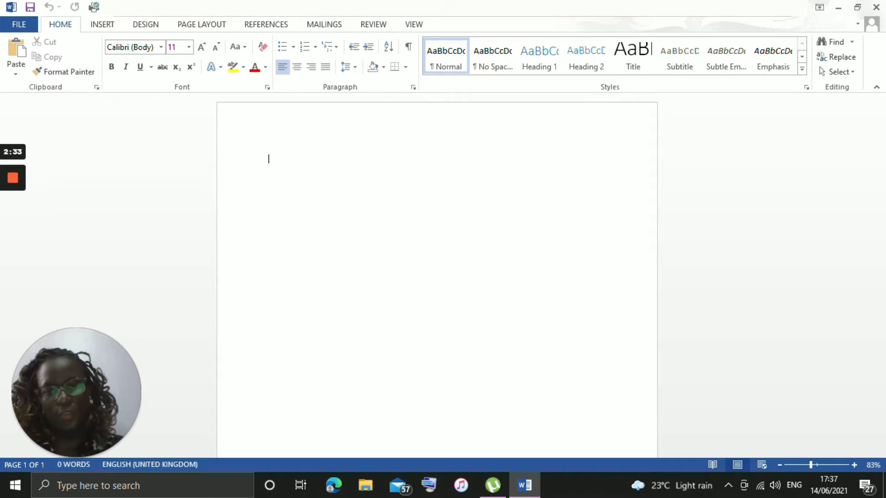
Step: Enter the title "MICROSOFT FOR BEGINNERS." in the blank document and start a new paragraph below it
{"action": "type", "text": "MICR"}
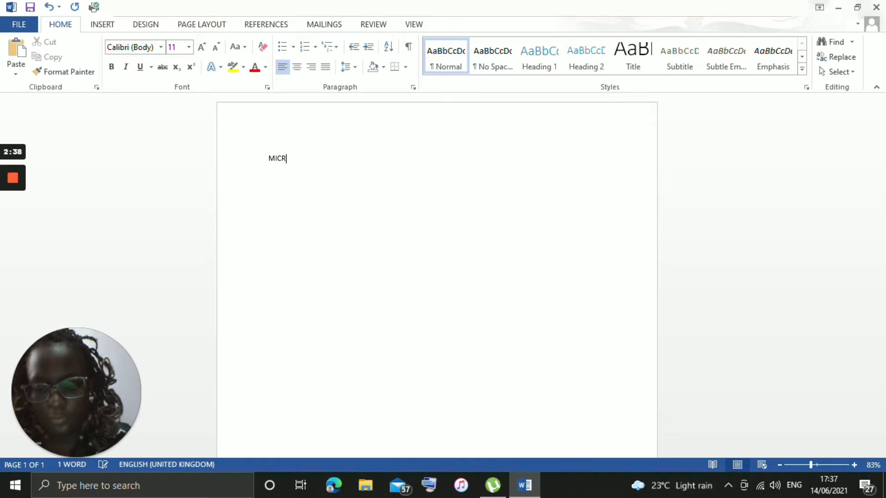
{"action": "type", "text": "OSOFT FOR BE"}
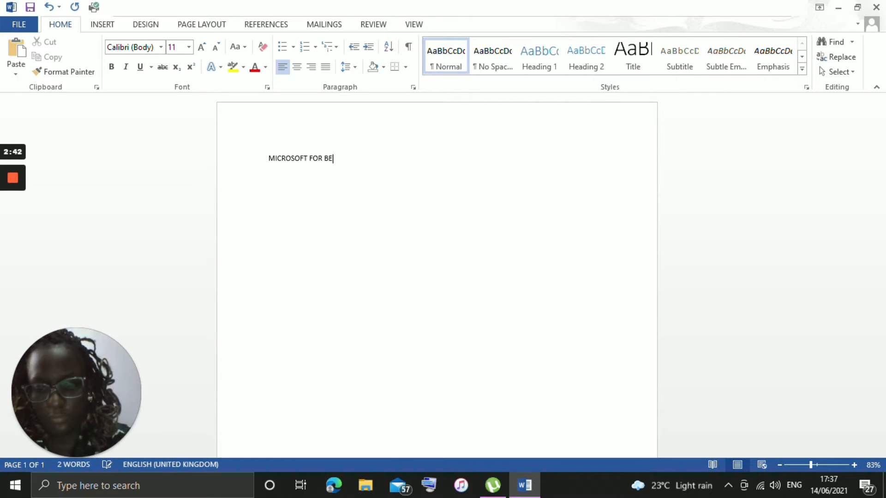
{"action": "type", "text": "GINNERS"}
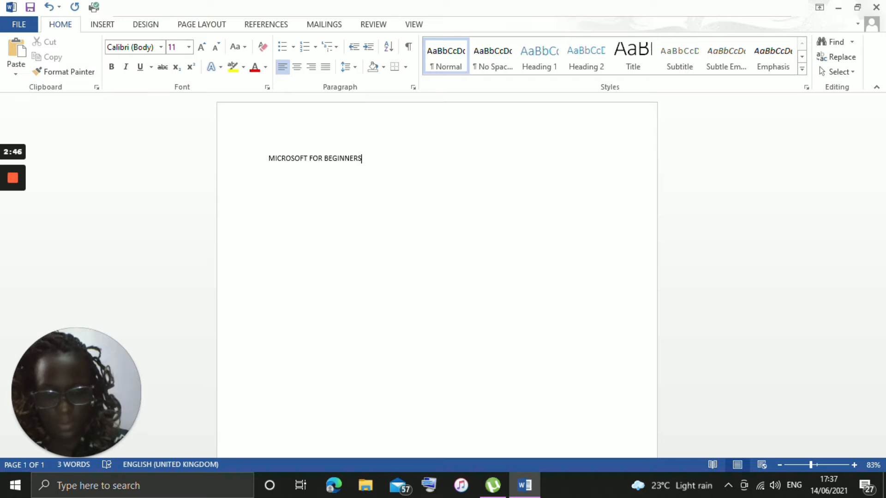
{"action": "type", "text": "."}
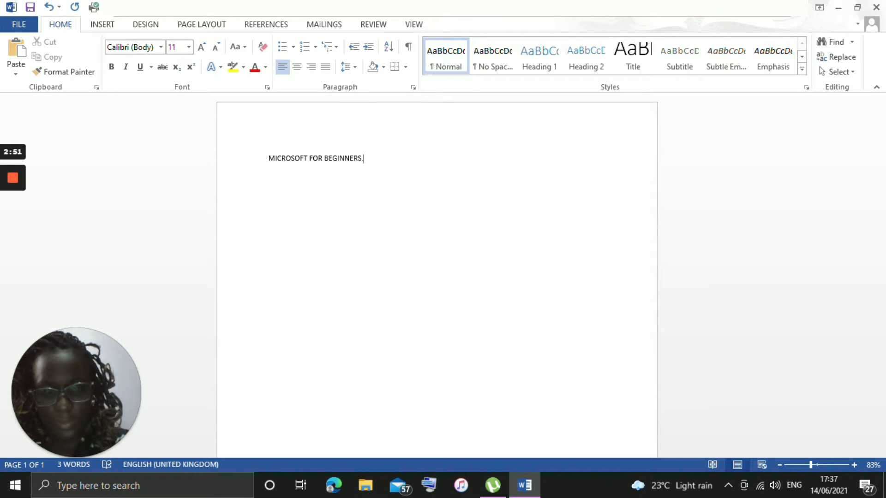
{"action": "key", "text": "Return"}
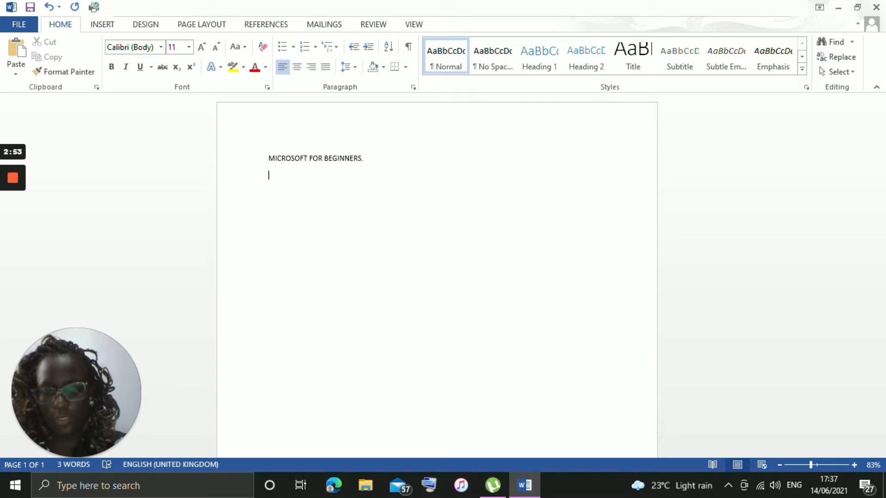
Step: Write below the title "This is a short demonstation ohn how to use this application for the future and job application"
{"action": "type", "text": "T"}
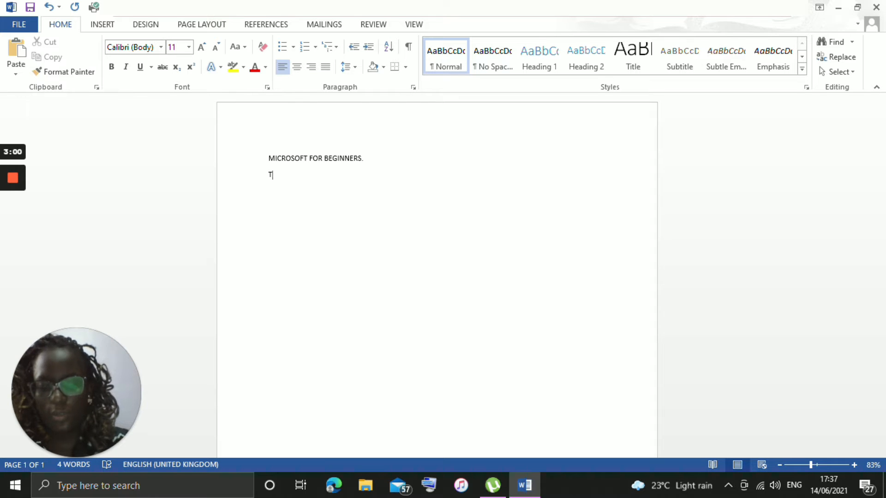
{"action": "type", "text": "his is "}
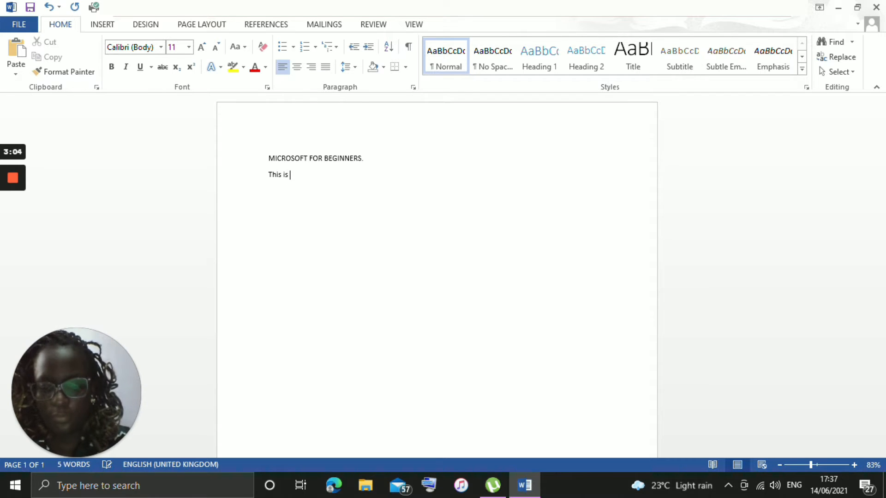
{"action": "type", "text": "a shor"}
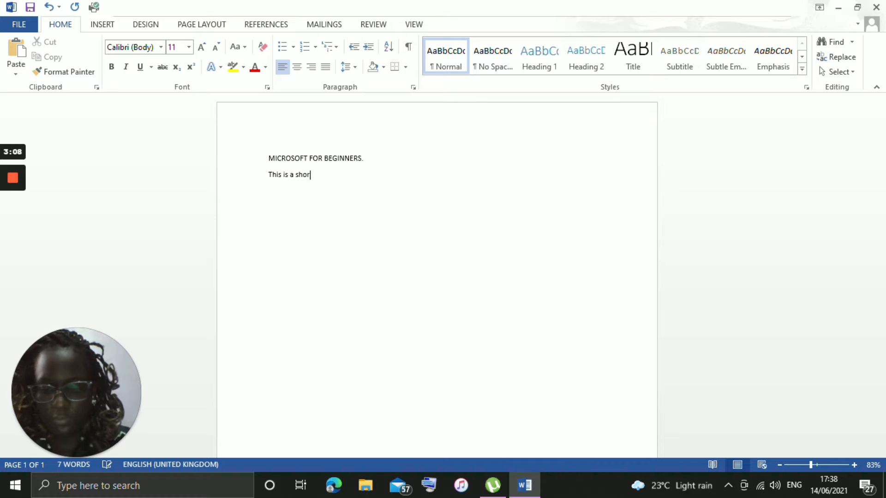
{"action": "type", "text": "t demonstat"}
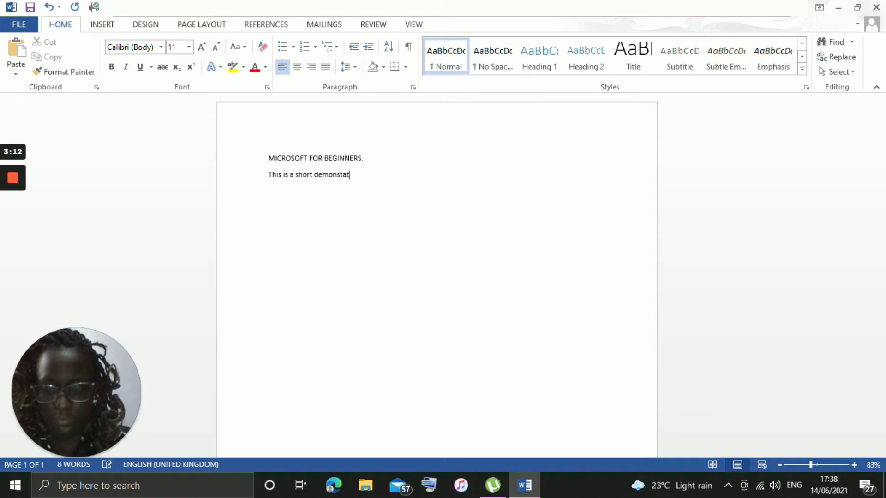
{"action": "type", "text": "ion oh"}
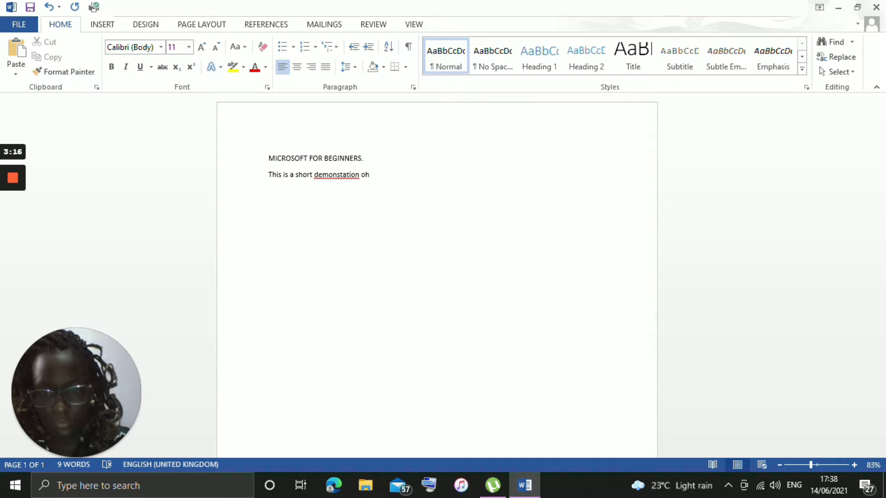
{"action": "type", "text": "n how to"}
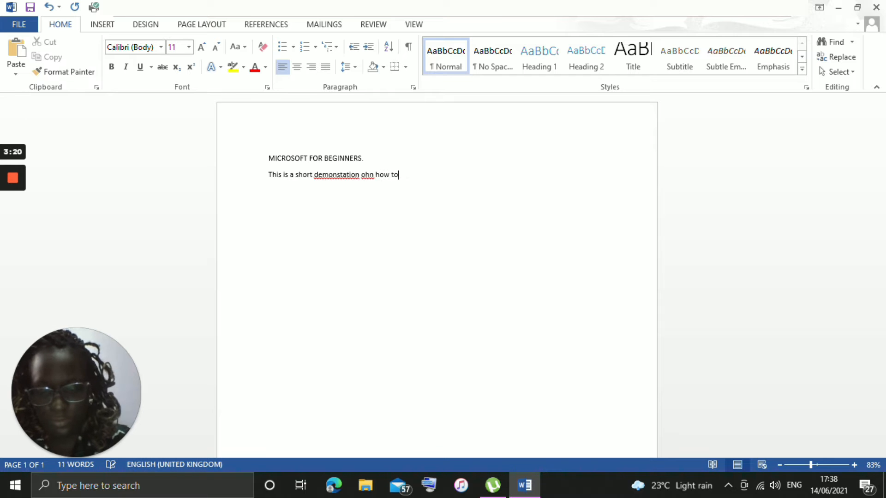
{"action": "type", "text": " use"}
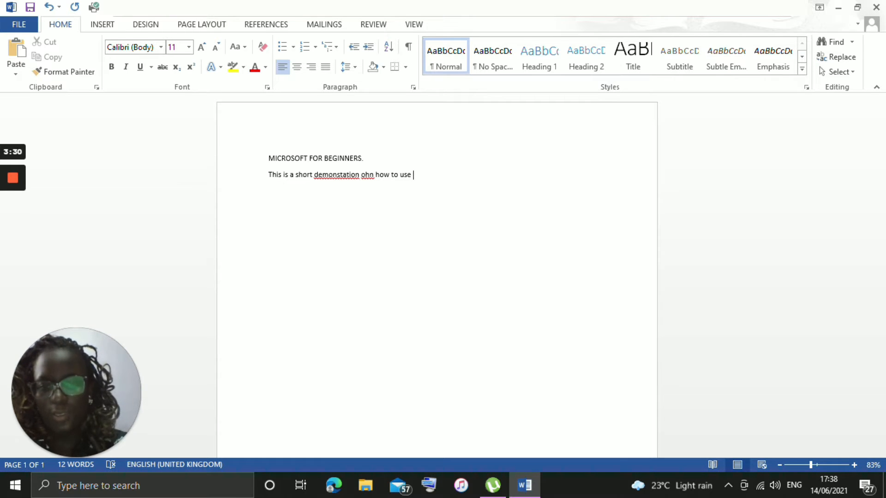
{"action": "type", "text": "this applic"}
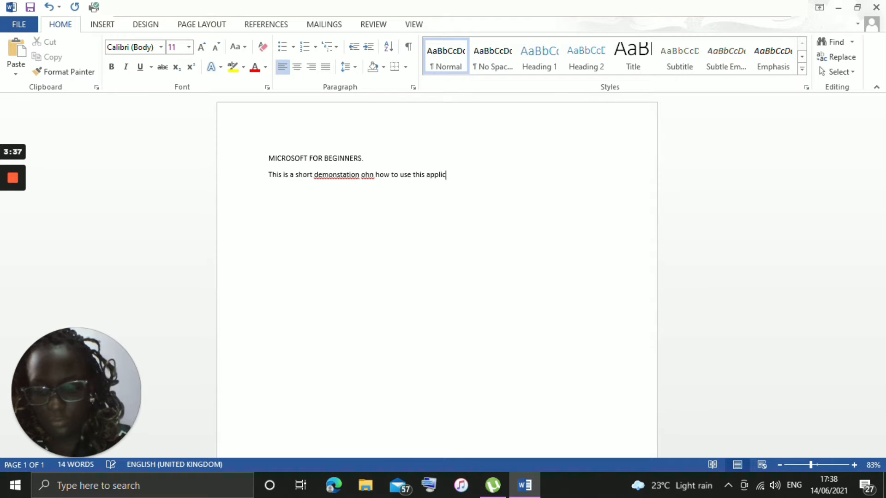
{"action": "type", "text": "ation for the"}
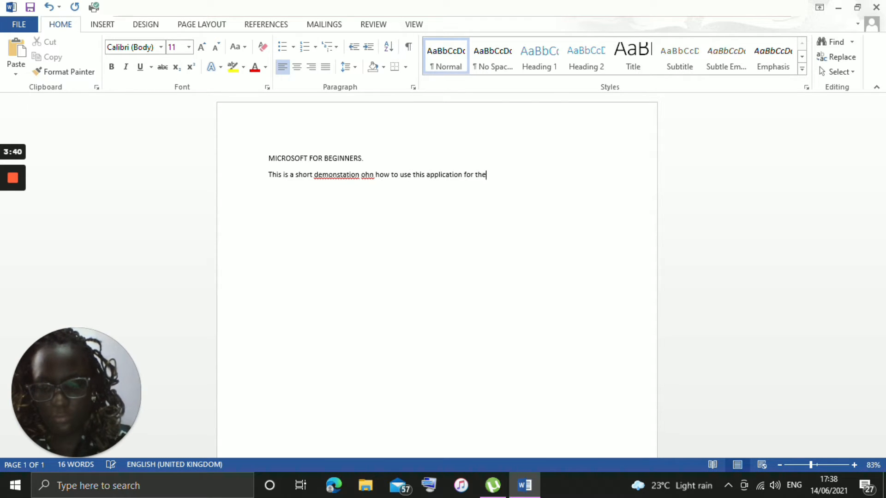
{"action": "type", "text": " future and job a"}
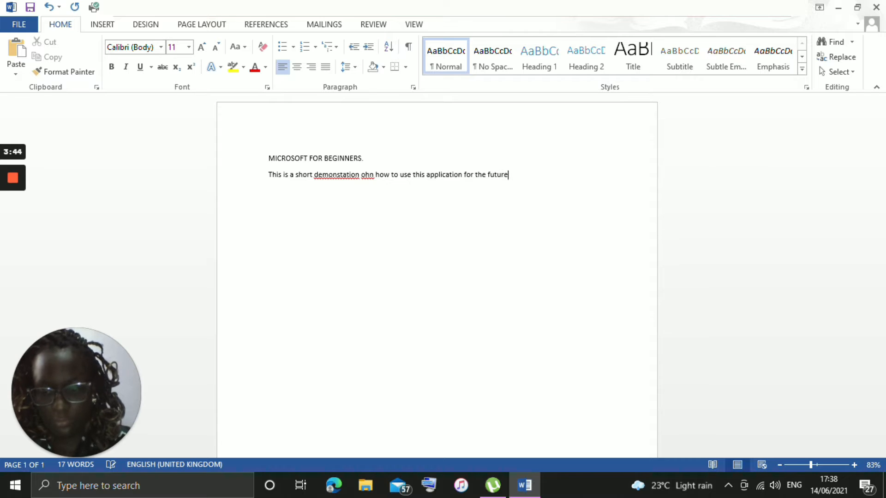
{"action": "type", "text": "pplication"}
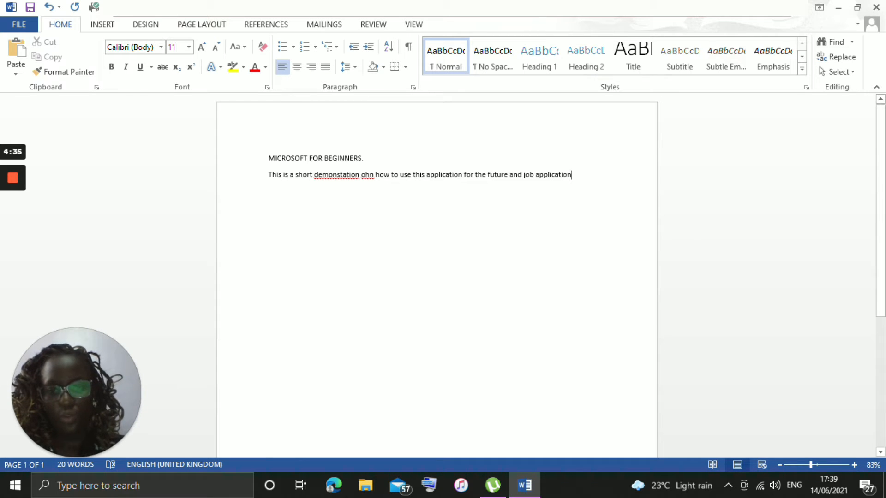
Step: Correct the misspelled word "demonstation" in the body sentence with the spelling suggestion "demonstration"
{"action": "double_click", "coordinate": [328, 175]}
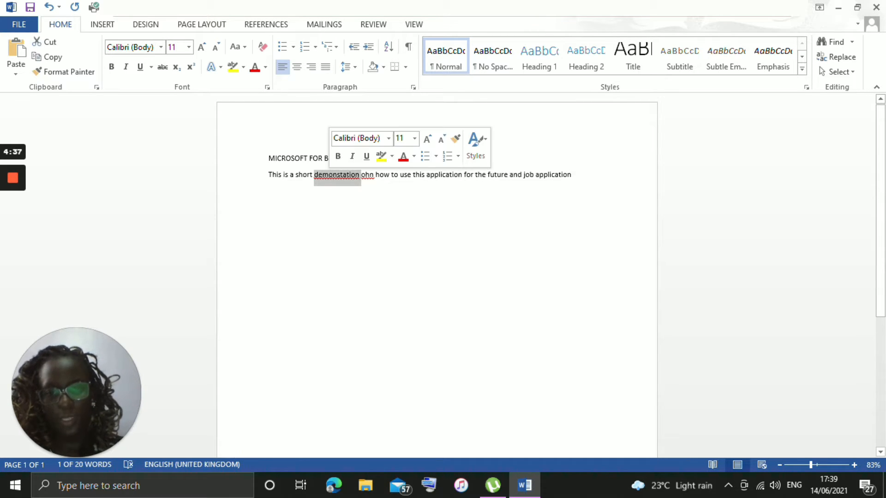
{"action": "key", "text": "shift+F10"}
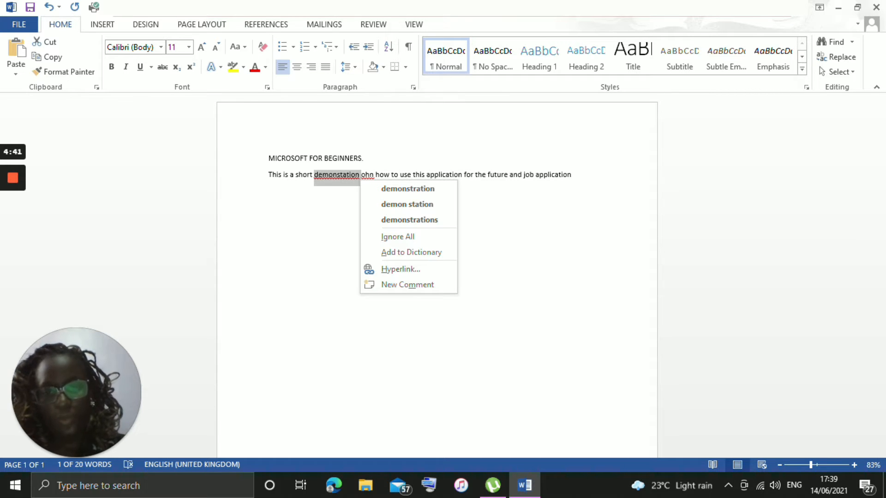
{"action": "key", "text": "Down"}
{"action": "key", "text": "Down"}
{"action": "key", "text": "Down"}
{"action": "key", "text": "Up"}
{"action": "key", "text": "Up"}
{"action": "key", "text": "Return"}
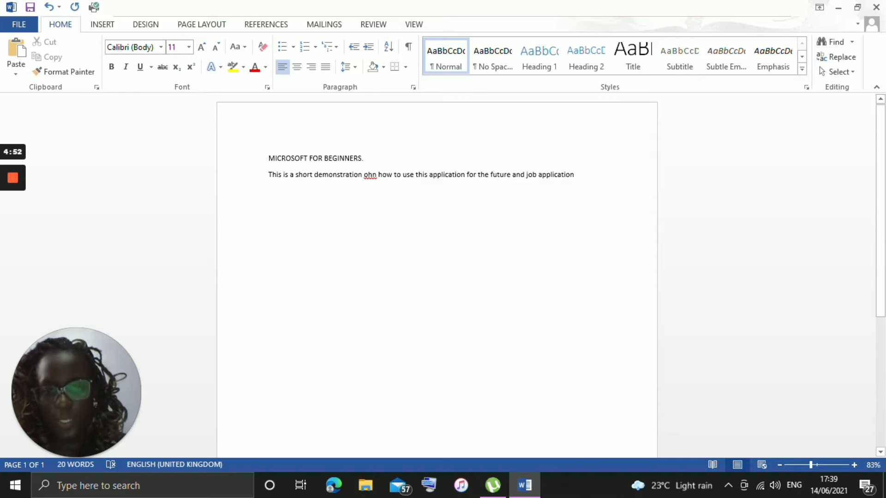
Step: Correct the misspelled word "ohn" in the body sentence with the spelling suggestion "on"
{"action": "double_click", "coordinate": [370, 175]}
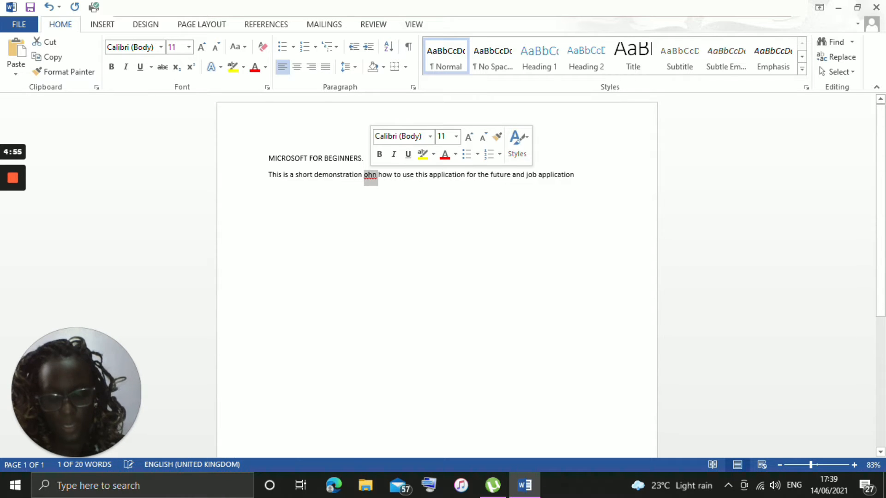
{"action": "key", "text": "shift+F10"}
{"action": "key", "text": "Down"}
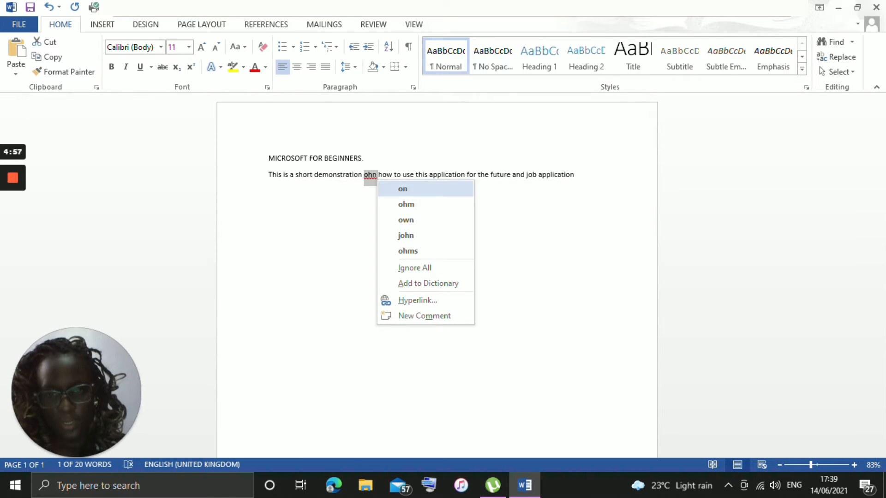
{"action": "key", "text": "Return"}
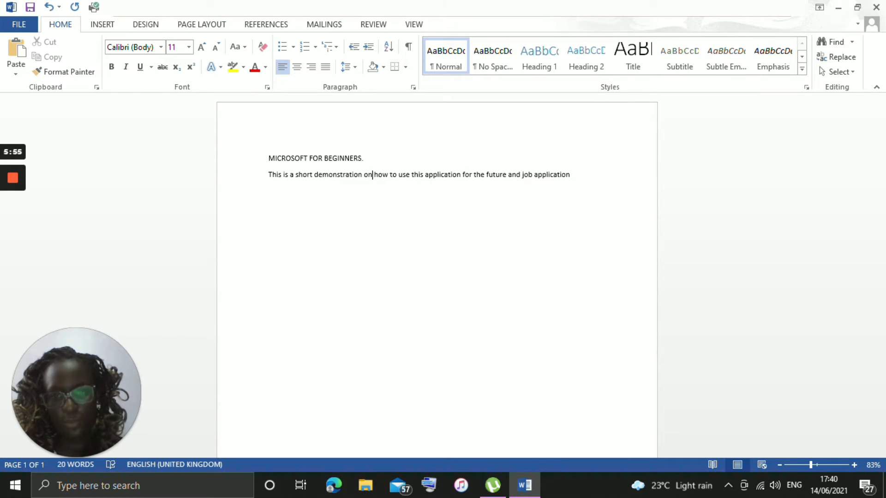
Step: Make the title line "MICROSOFT FOR BEGINNERS." bold and deselect it
{"action": "mouse_move", "coordinate": [268, 158]}
{"action": "left_mouse_down"}
{"action": "mouse_move", "coordinate": [387, 175]}
{"action": "mouse_move", "coordinate": [269, 174]}
{"action": "left_mouse_up"}
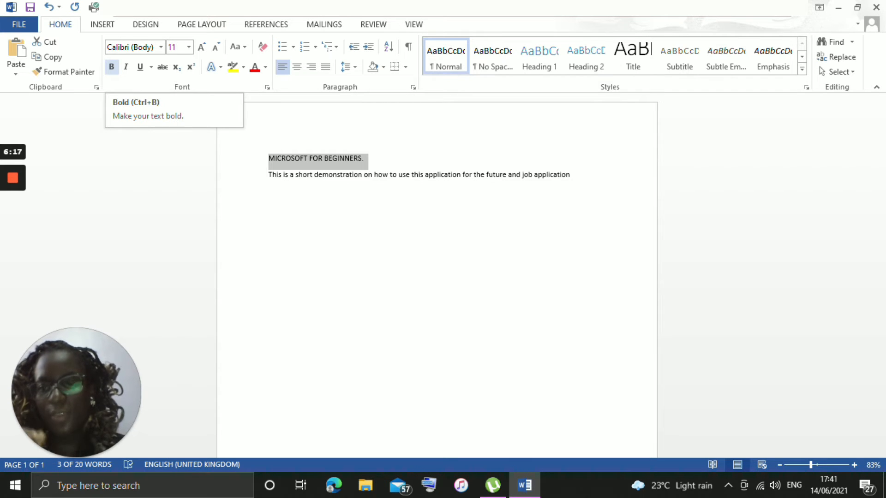
{"action": "left_click", "coordinate": [111, 66]}
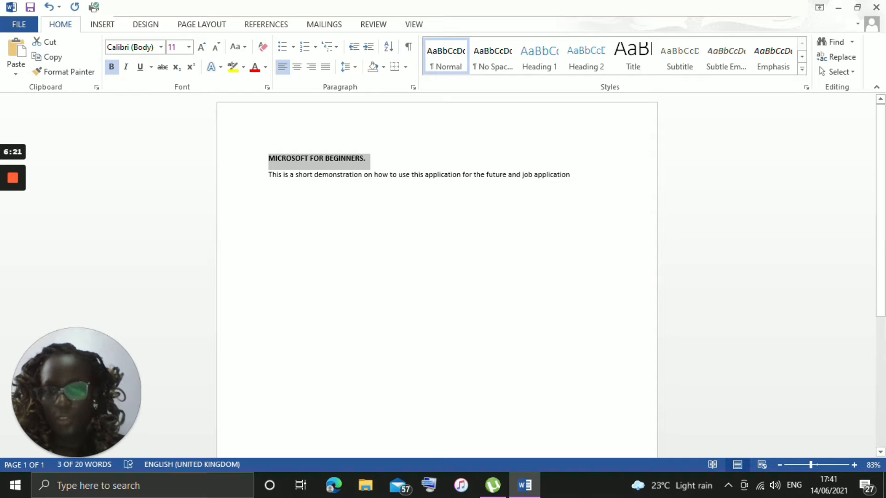
{"action": "left_click", "coordinate": [366, 158]}
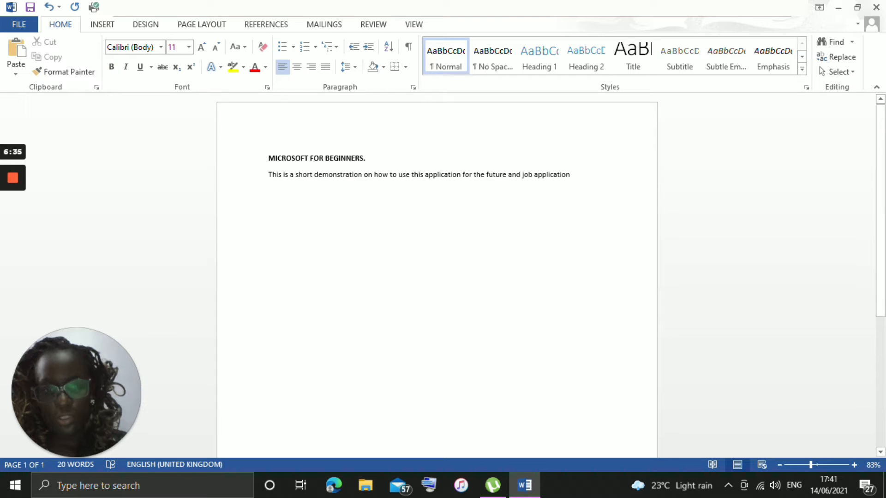
Step: Add the line "Microsoft word." in bold below the body sentence, with bold switched off again after it and a new paragraph started
{"action": "left_click", "coordinate": [571, 174]}
{"action": "key", "text": "Return"}
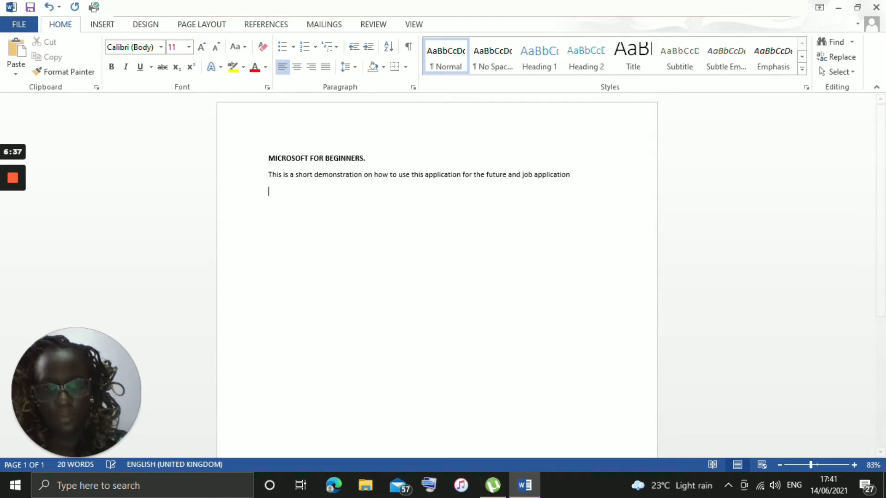
{"action": "key", "text": "ctrl+b"}
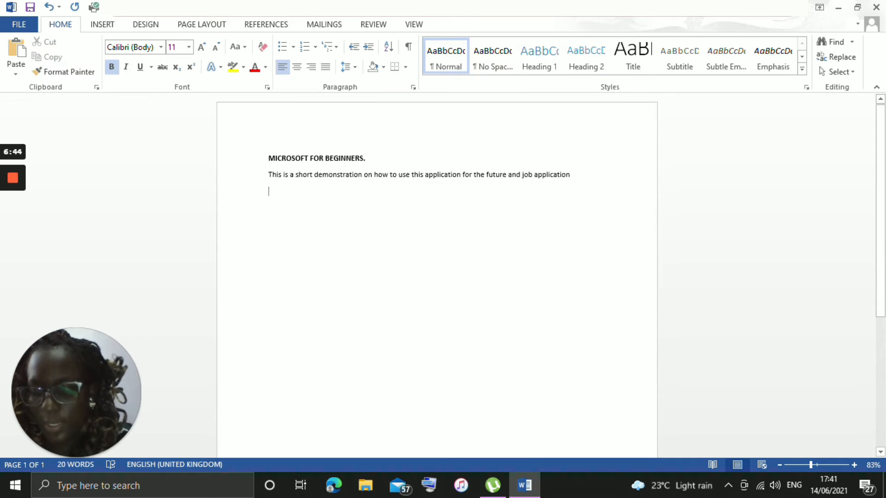
{"action": "type", "text": "M"}
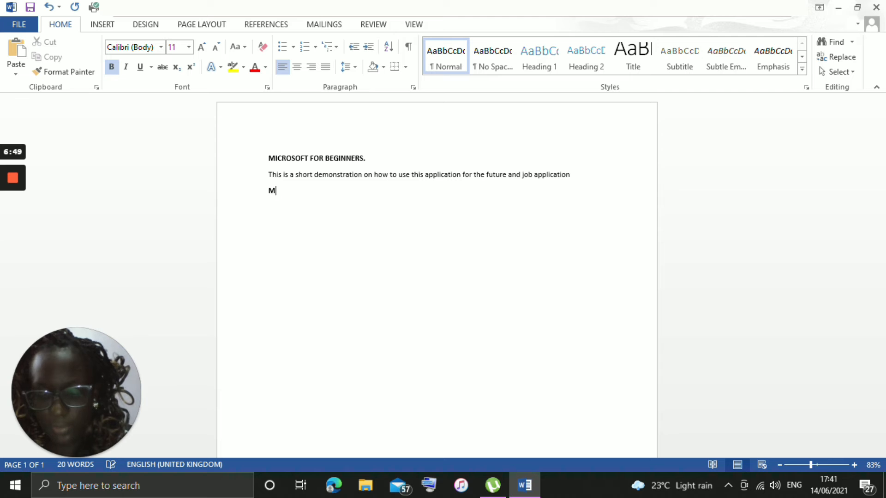
{"action": "type", "text": "icros"}
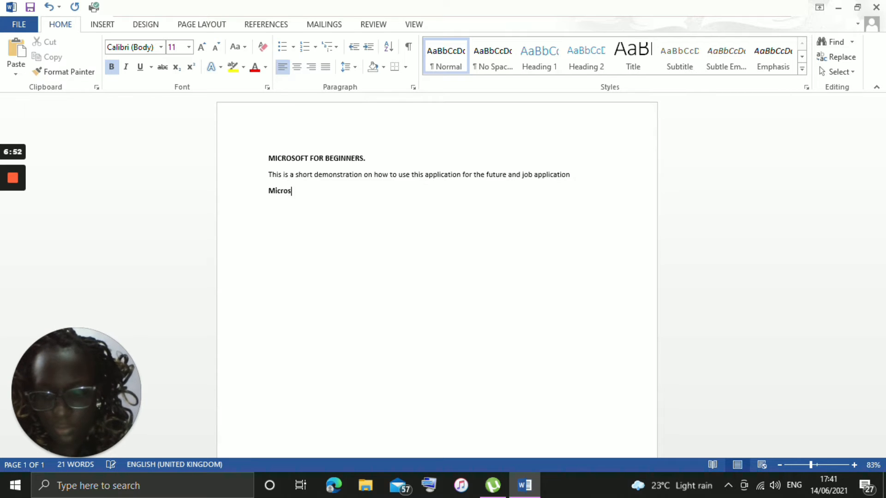
{"action": "type", "text": "oft word."}
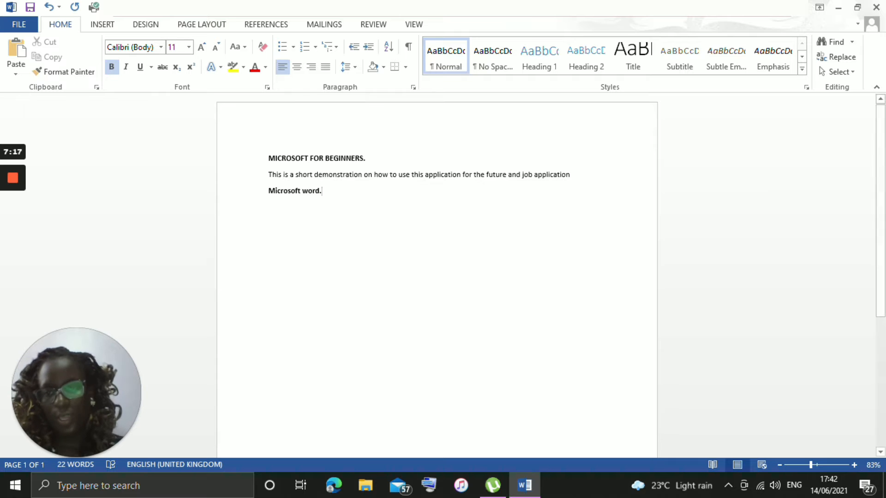
{"action": "key", "text": "ctrl+b"}
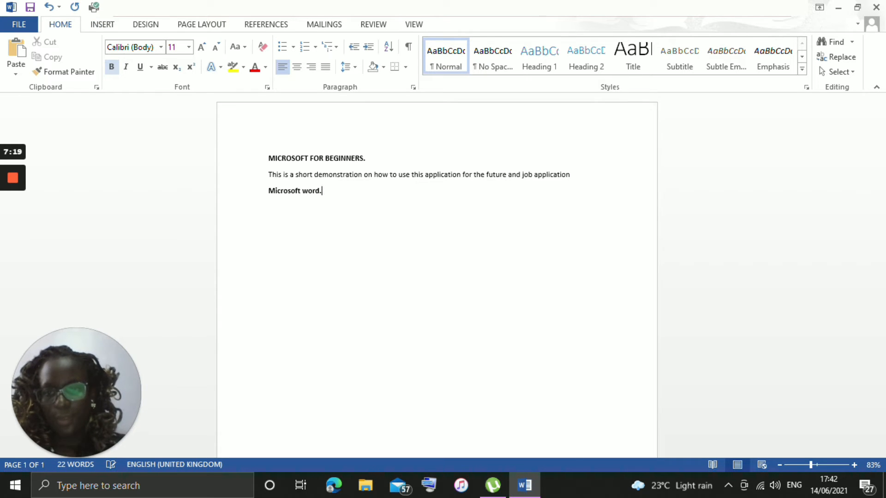
{"action": "key", "text": "Return"}
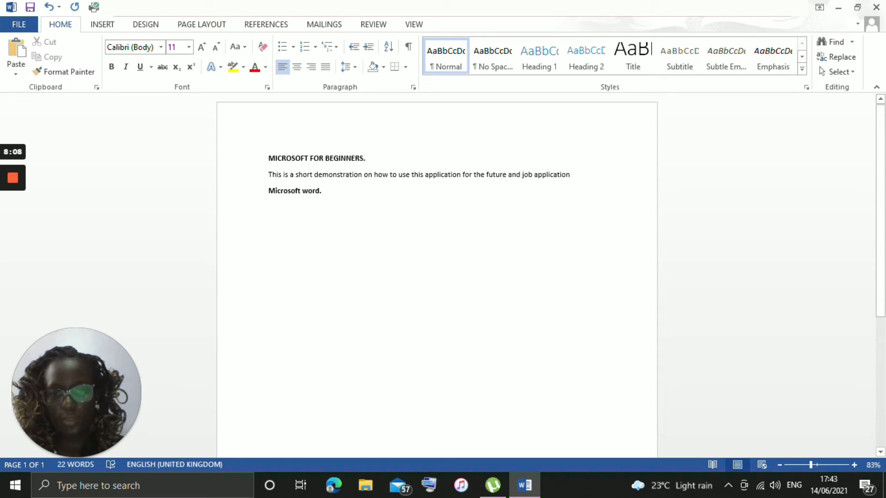
Step: Italicize the body sentence together with the "Microsoft word." line below it
{"action": "left_click_drag", "start_coordinate": [268, 174], "coordinate": [325, 192]}
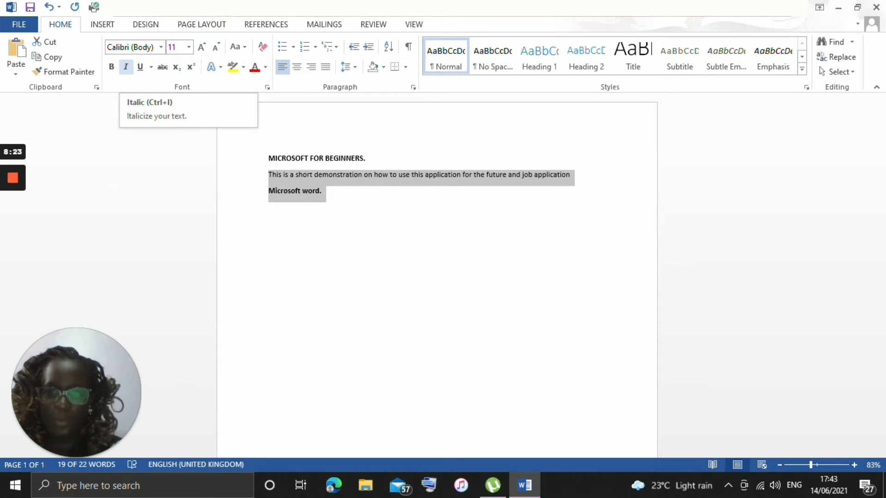
{"action": "left_click", "coordinate": [126, 67]}
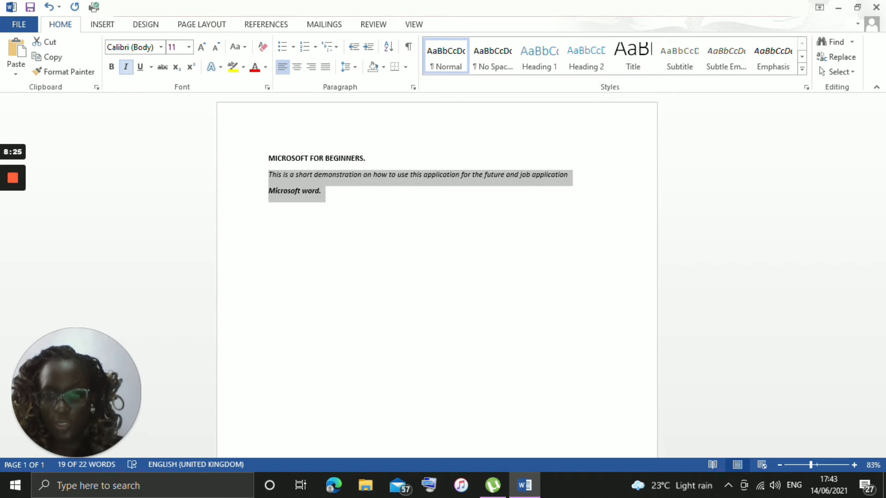
{"action": "left_click", "coordinate": [126, 67]}
{"action": "left_click", "coordinate": [126, 67]}
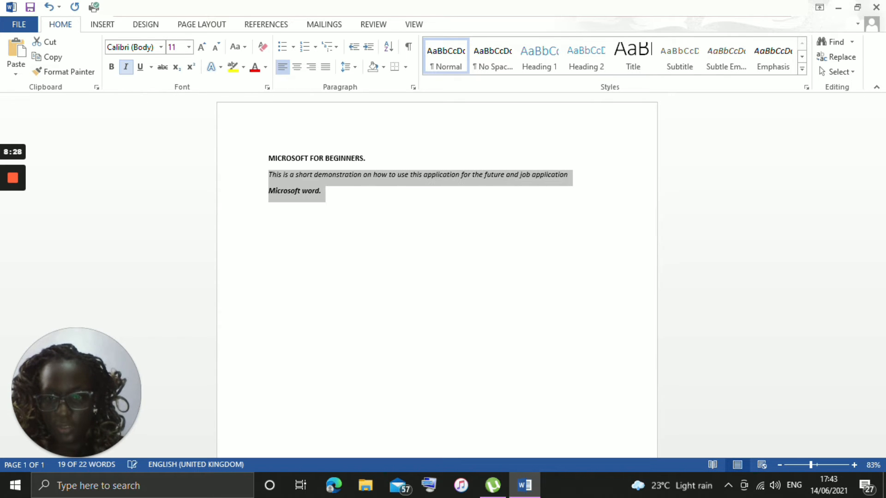
Step: Add the italic line "Yes you can." below "Microsoft word.", start a new paragraph and switch italic off
{"action": "left_click", "coordinate": [269, 207]}
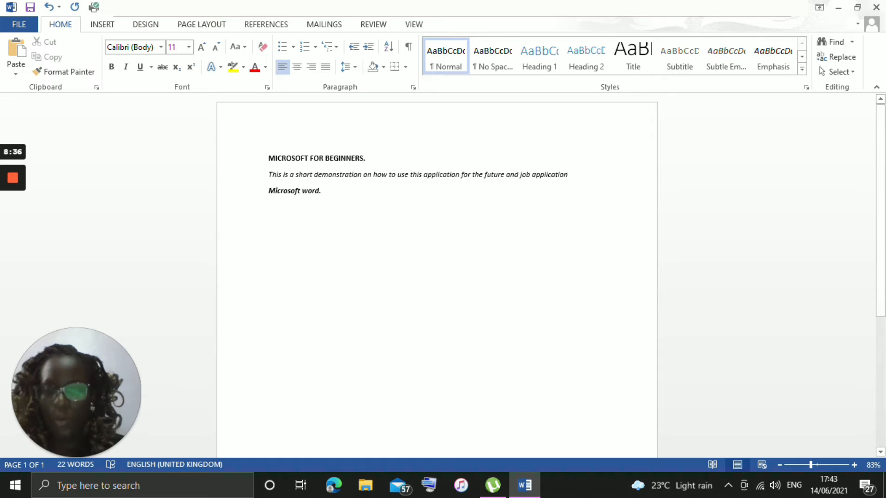
{"action": "key", "text": "ctrl+i"}
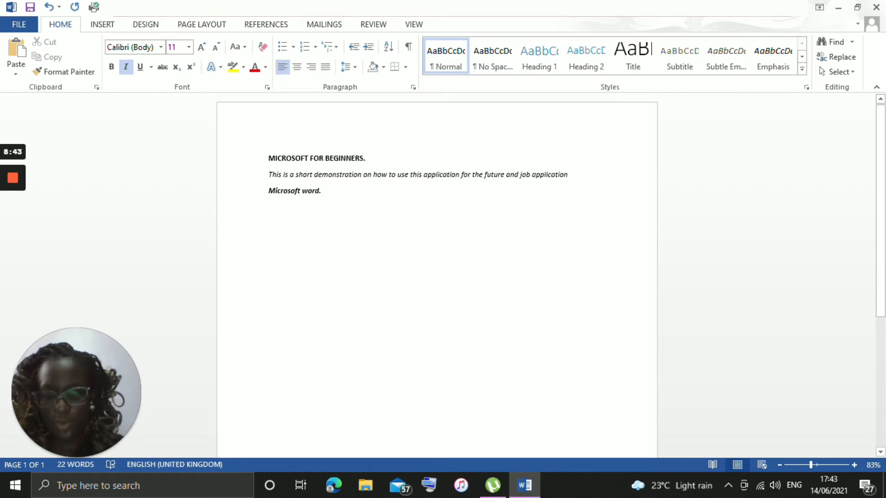
{"action": "type", "text": "Y"}
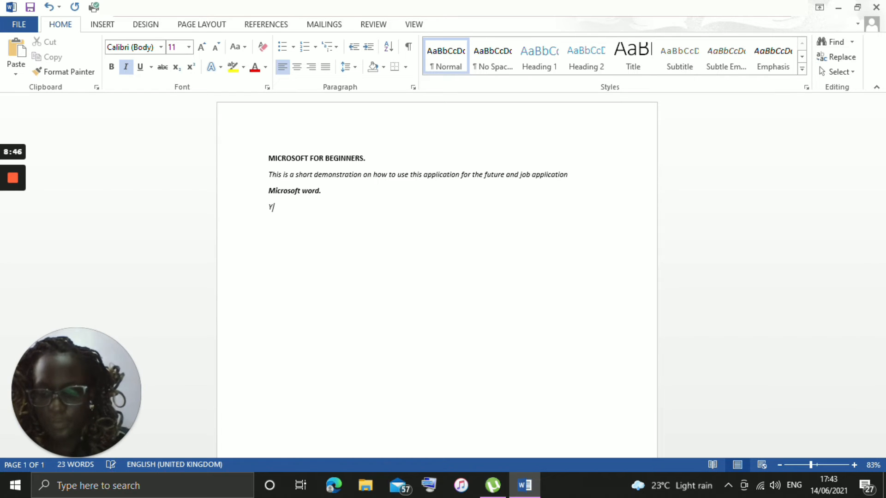
{"action": "type", "text": "es you can."}
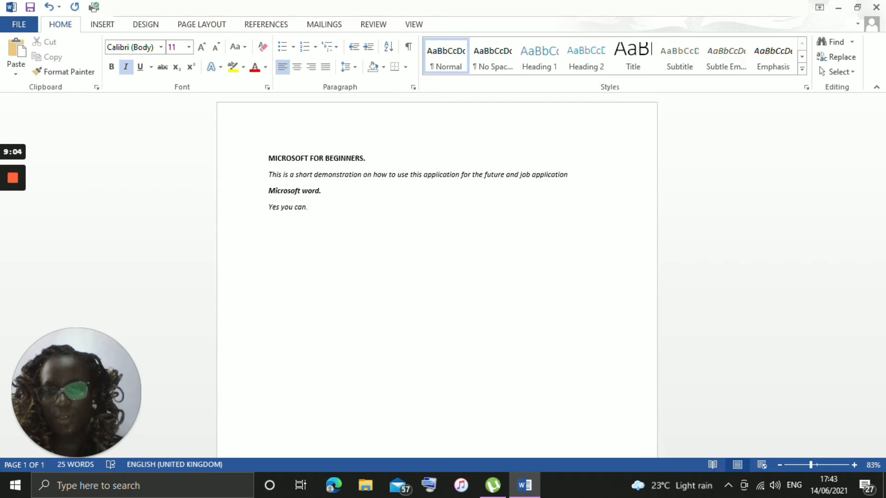
{"action": "key", "text": "Return"}
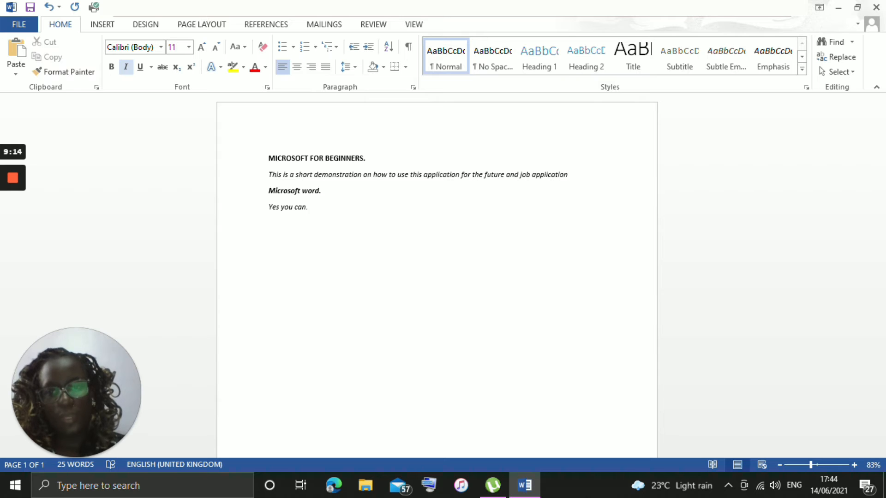
{"action": "key", "text": "ctrl+i"}
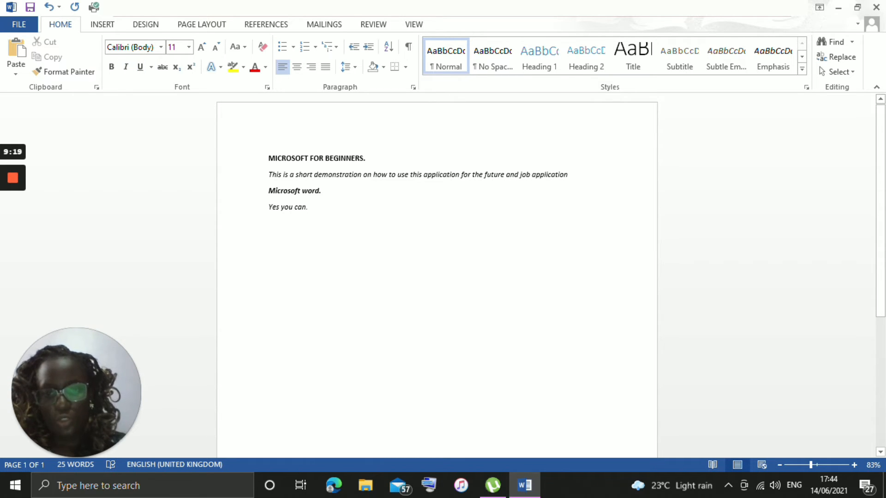
Step: Underline the title words "MICROSOFT FOR BEGINNERS" and deselect them
{"action": "left_click_drag", "start_coordinate": [269, 159], "coordinate": [363, 159]}
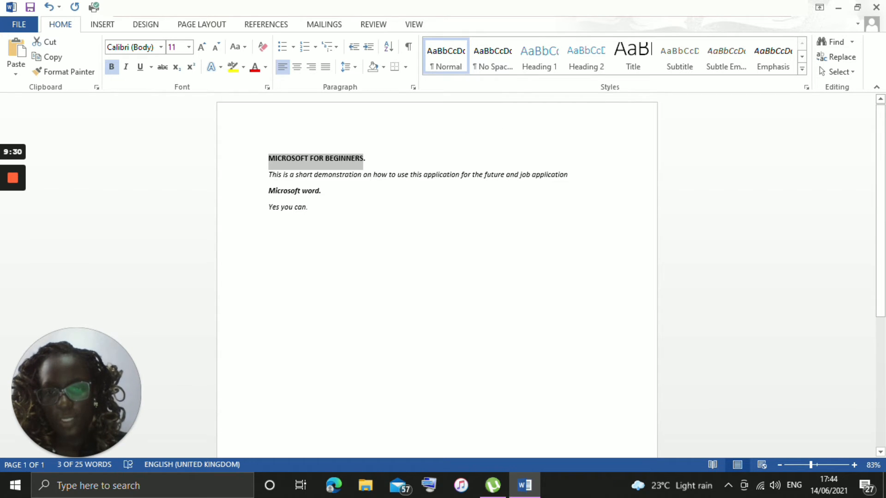
{"action": "key", "text": "ctrl+u"}
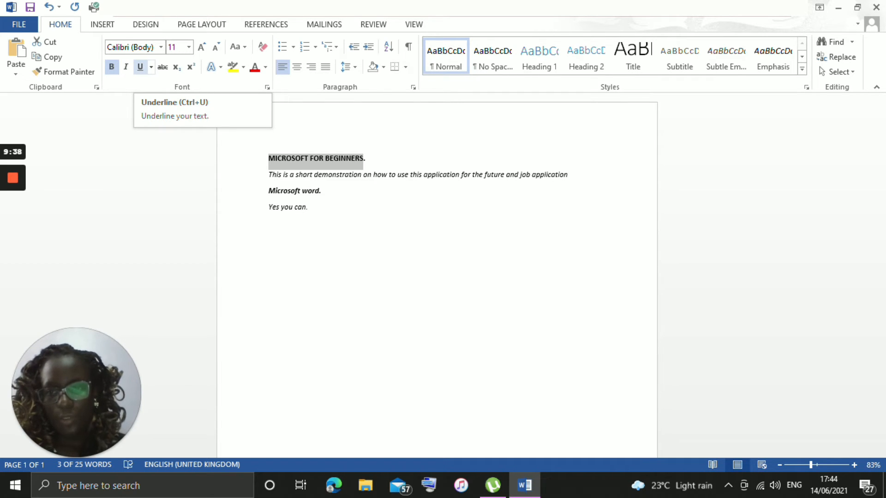
{"action": "left_click", "coordinate": [140, 67]}
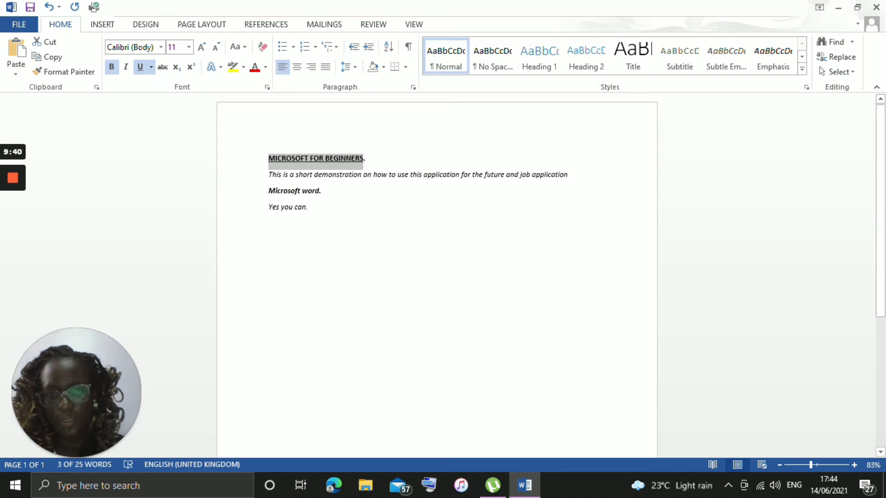
{"action": "left_click", "coordinate": [250, 162]}
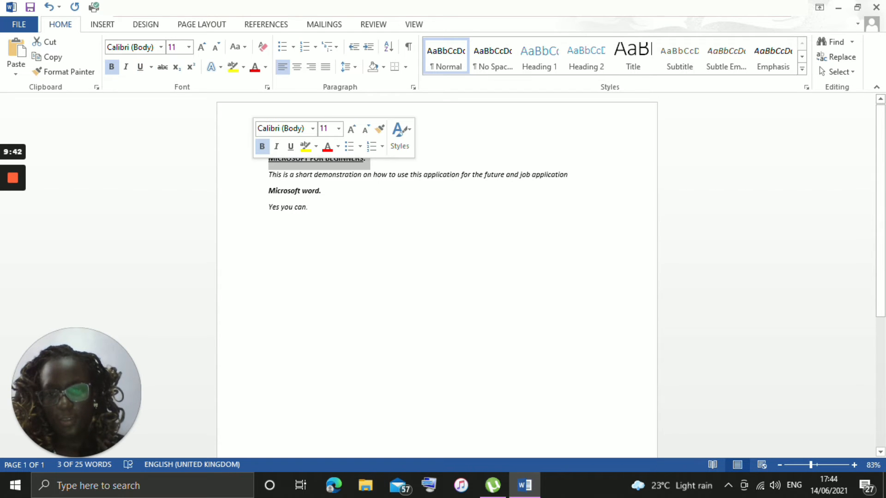
{"action": "left_click", "coordinate": [363, 174]}
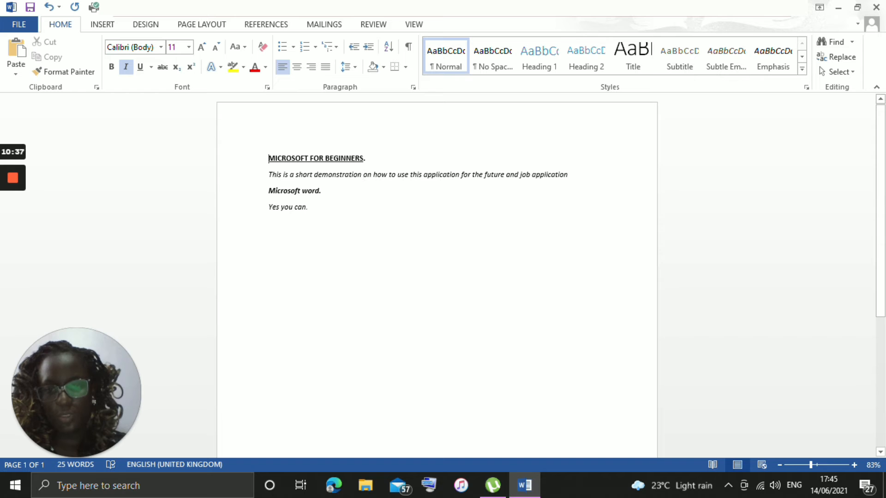
Step: Change the font colour of all four lines of text to Blue, Accent 5, Darker 25%
{"action": "left_click", "coordinate": [269, 158]}
{"action": "left_click_drag", "start_coordinate": [269, 158], "coordinate": [344, 215]}
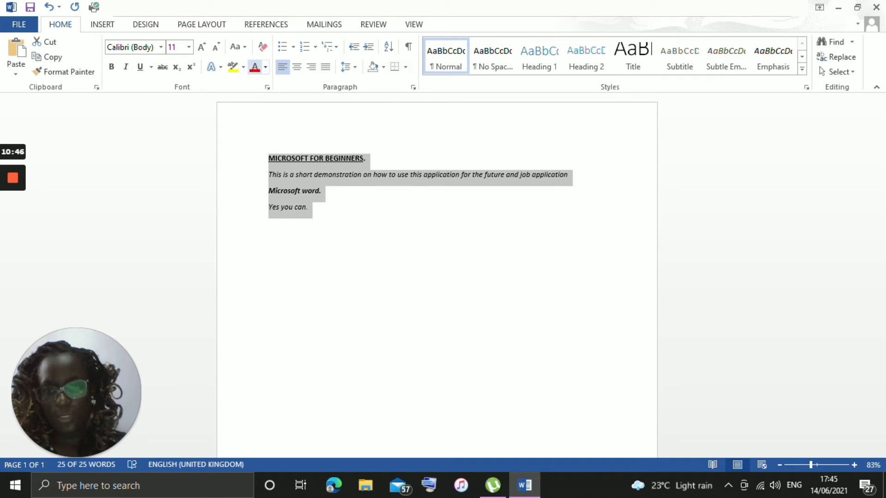
{"action": "left_click", "coordinate": [265, 67]}
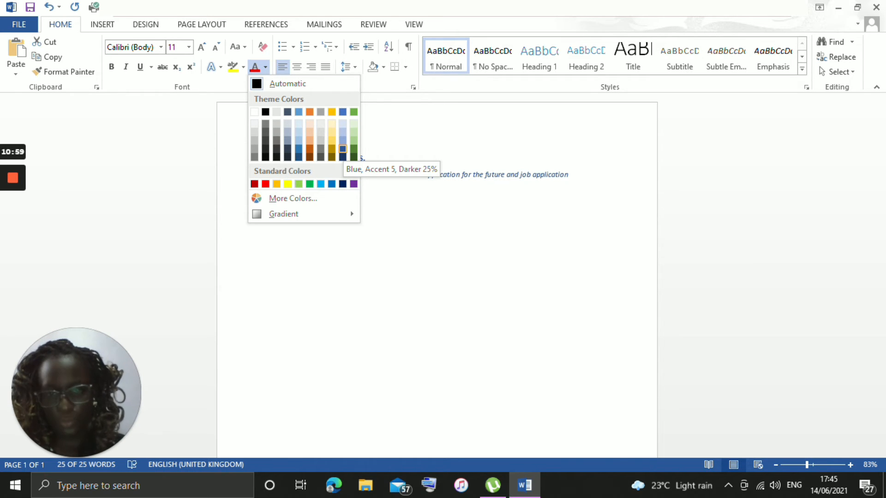
{"action": "left_click", "coordinate": [342, 148]}
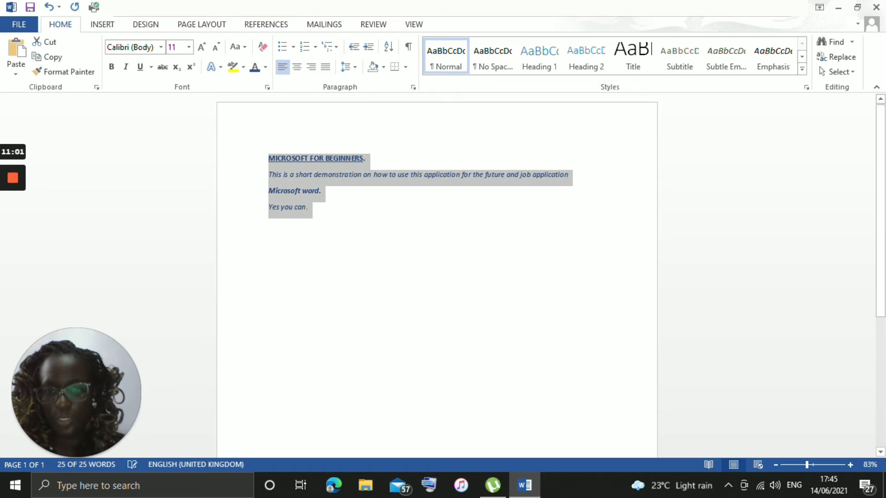
{"action": "left_click", "coordinate": [269, 224]}
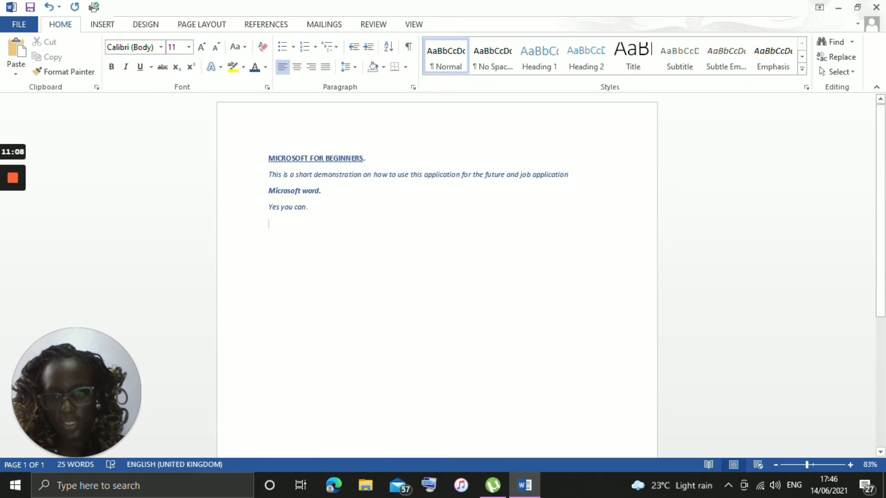
Step: Recolour the title line with a darker green theme colour and switch bold off at its end
{"action": "left_click_drag", "start_coordinate": [268, 158], "coordinate": [370, 158]}
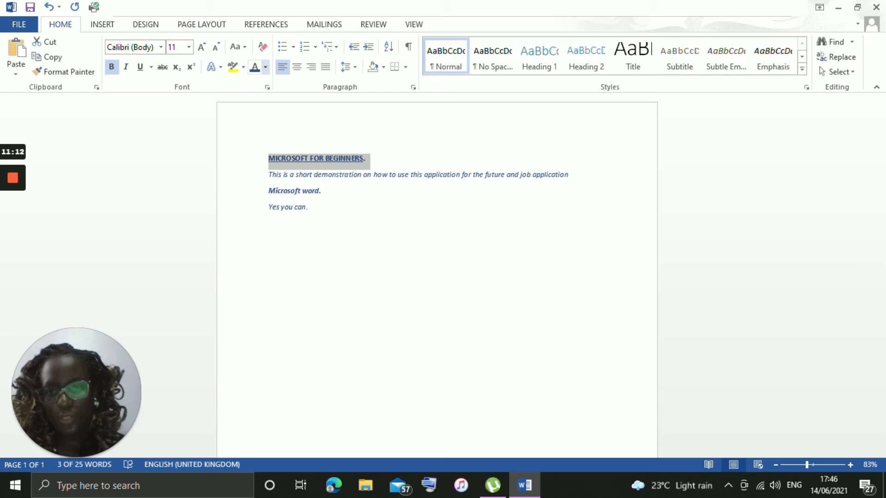
{"action": "left_click", "coordinate": [265, 67]}
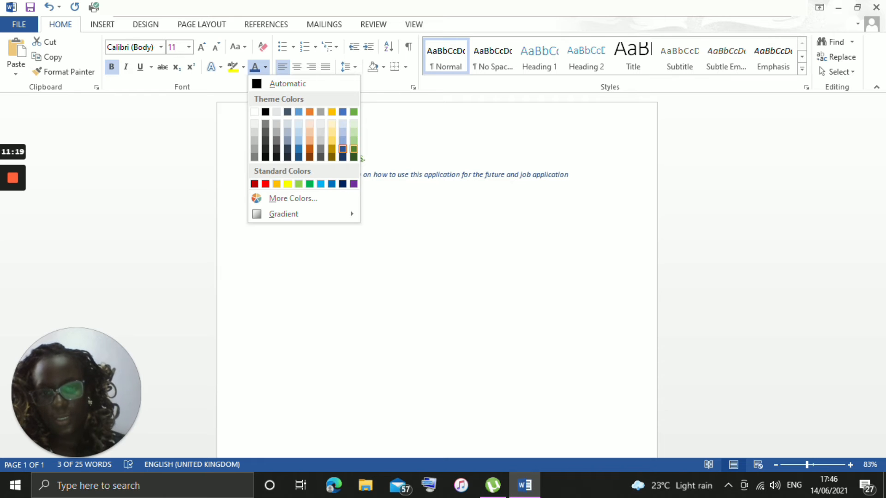
{"action": "left_click", "coordinate": [353, 149]}
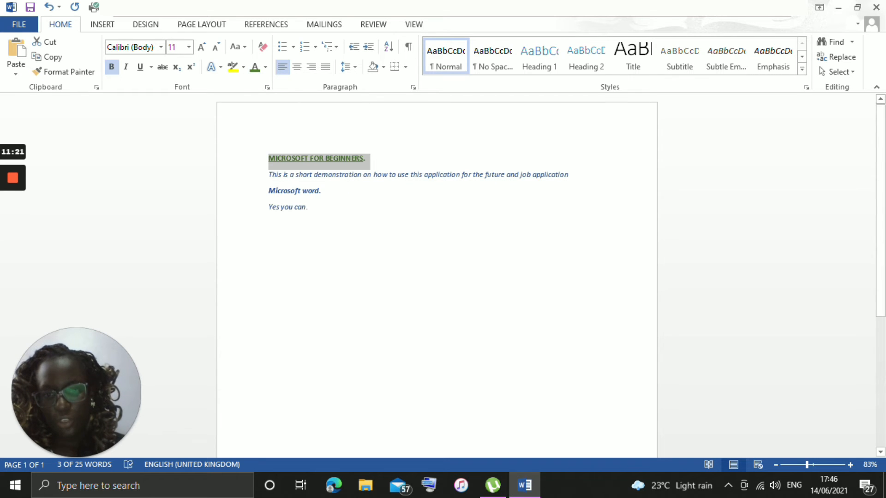
{"action": "left_click", "coordinate": [365, 158]}
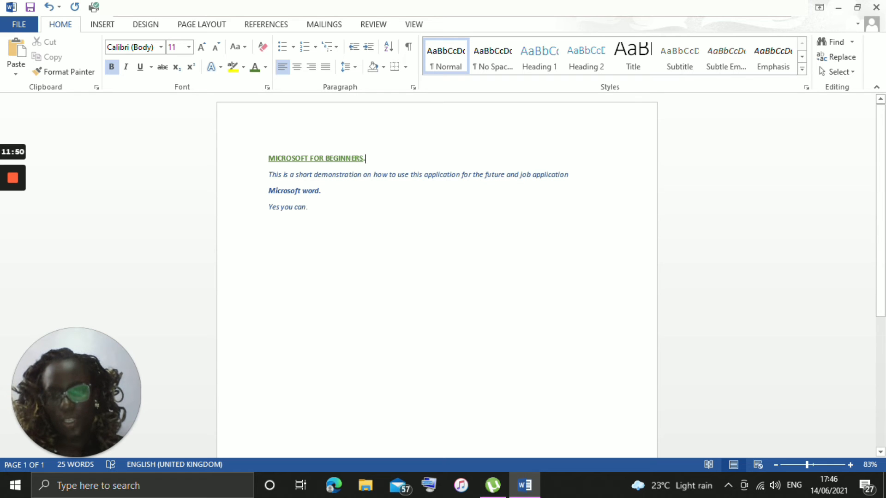
{"action": "left_click", "coordinate": [112, 67]}
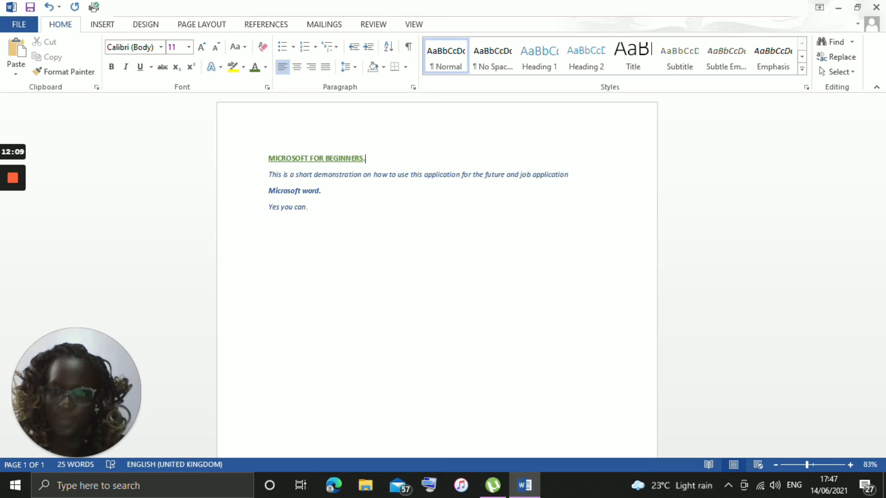
{"action": "key", "text": "Home"}
{"action": "key", "text": "shift+Down"}
{"action": "key", "text": "shift+Down"}
{"action": "key", "text": "shift+End"}
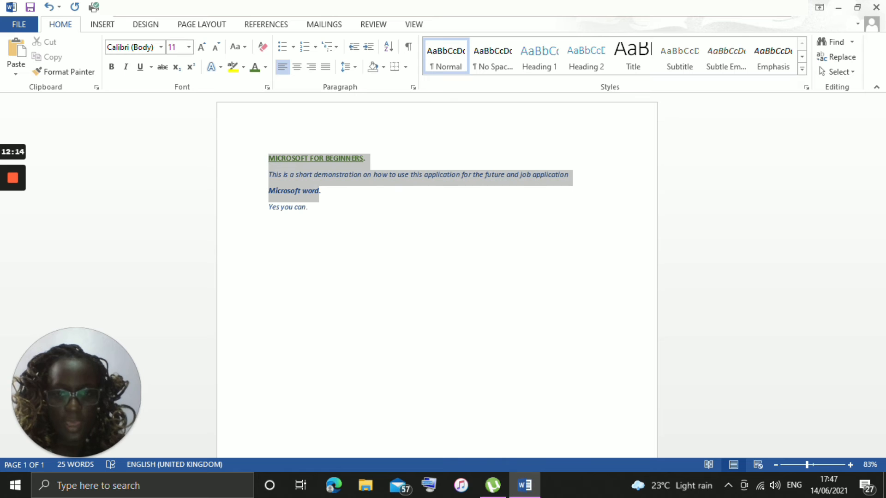
{"action": "left_click_drag", "start_coordinate": [319, 193], "coordinate": [325, 194]}
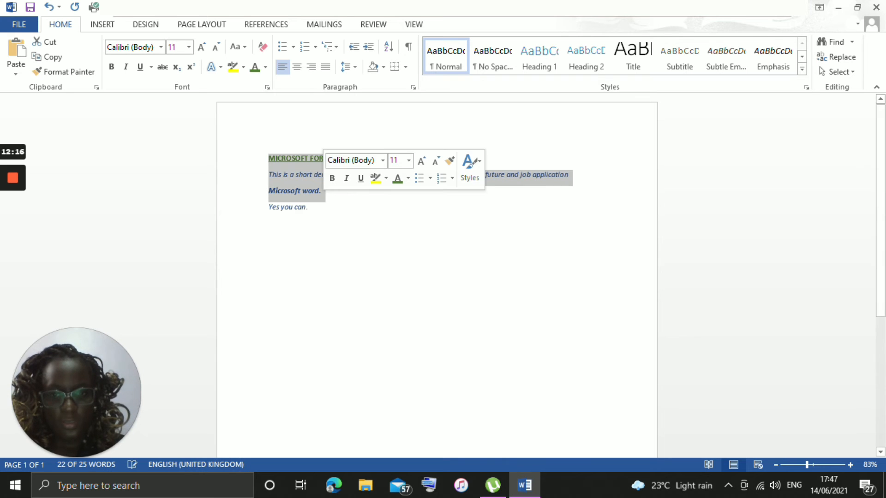
{"action": "left_click", "coordinate": [310, 207]}
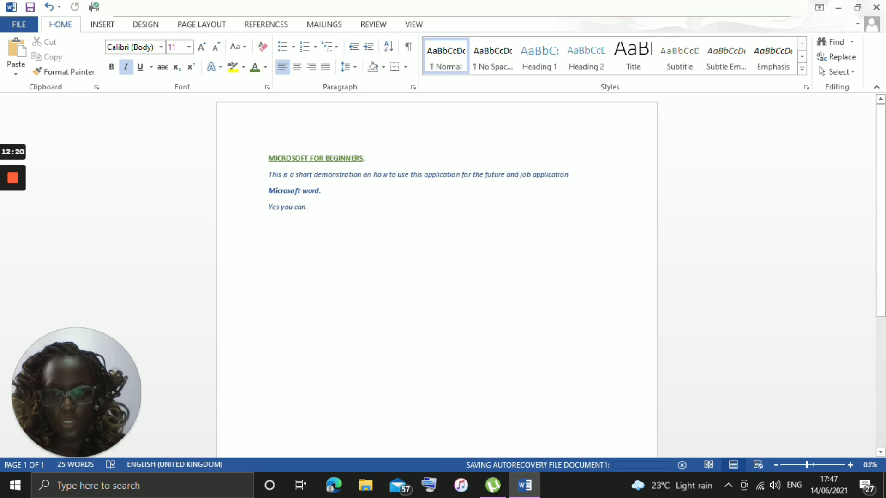
Step: Set the font of the title "MICROSOFT FOR BEGINNERS" to Times New Roman
{"action": "left_click_drag", "start_coordinate": [268, 159], "coordinate": [363, 160]}
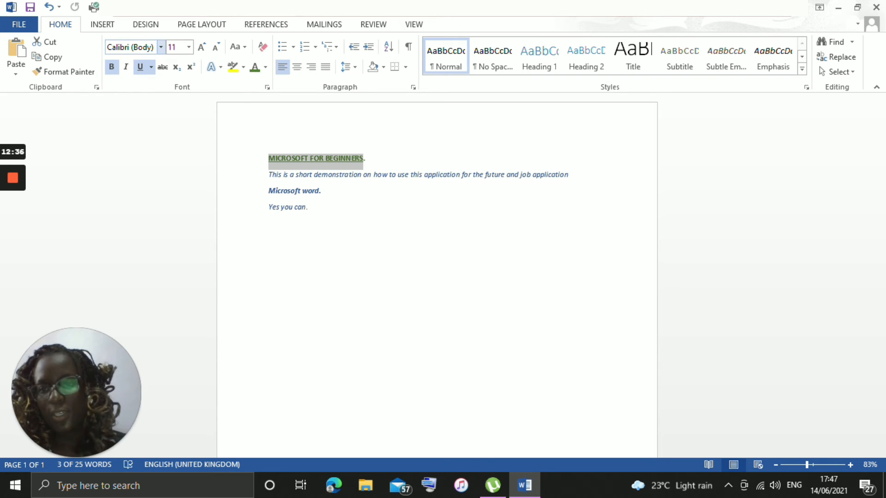
{"action": "left_click", "coordinate": [161, 46]}
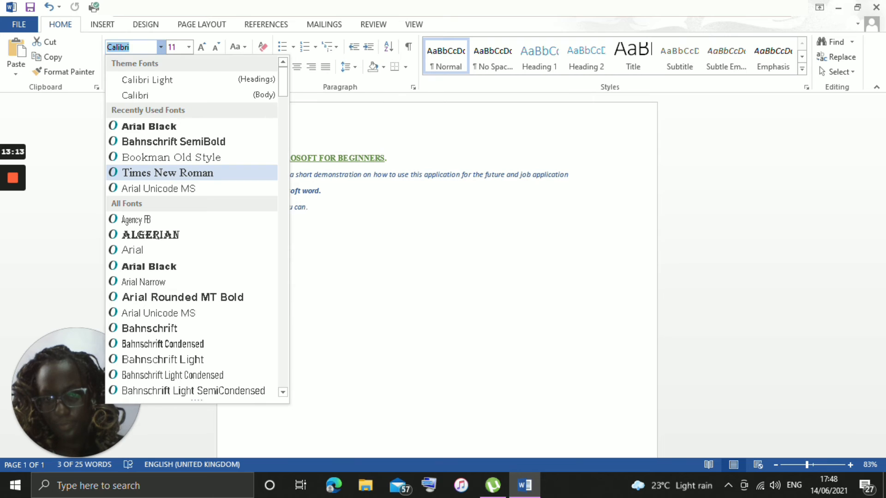
{"action": "left_click", "coordinate": [167, 172]}
{"action": "left_click", "coordinate": [387, 159]}
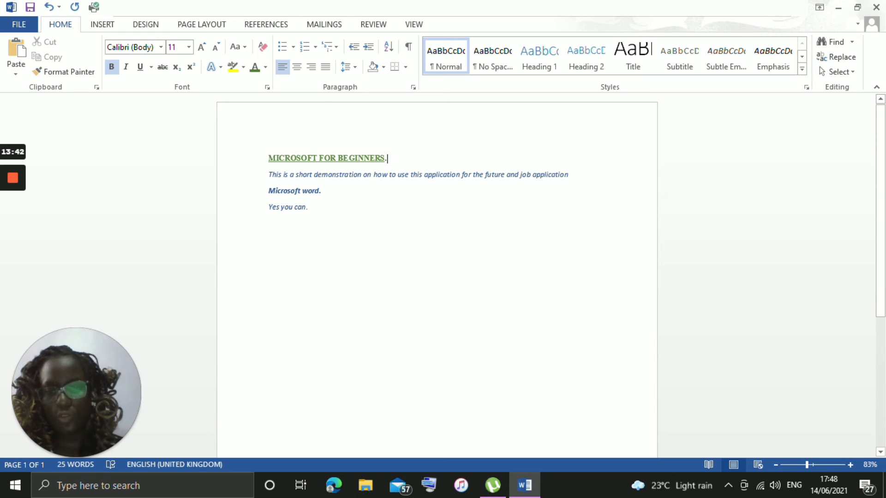
Step: Try Arial Black on all the text below the title, and set that text in Bookman Old Style instead
{"action": "left_click_drag", "start_coordinate": [269, 175], "coordinate": [277, 227]}
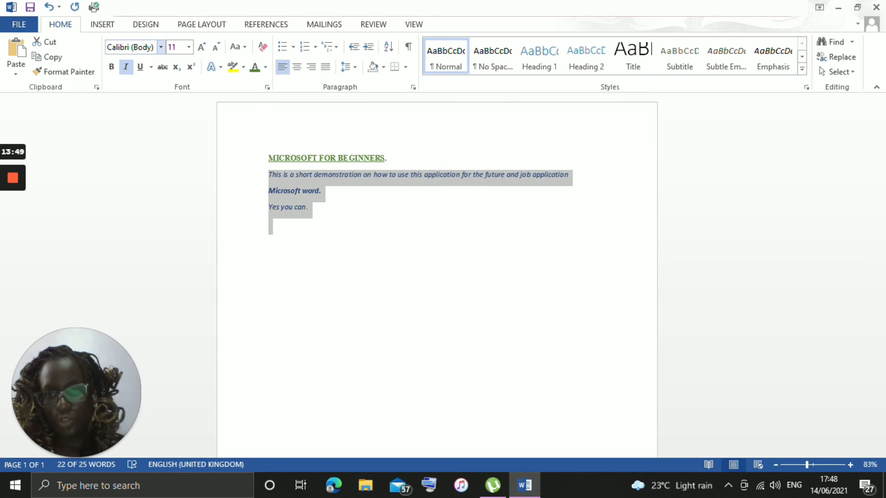
{"action": "left_click", "coordinate": [161, 46]}
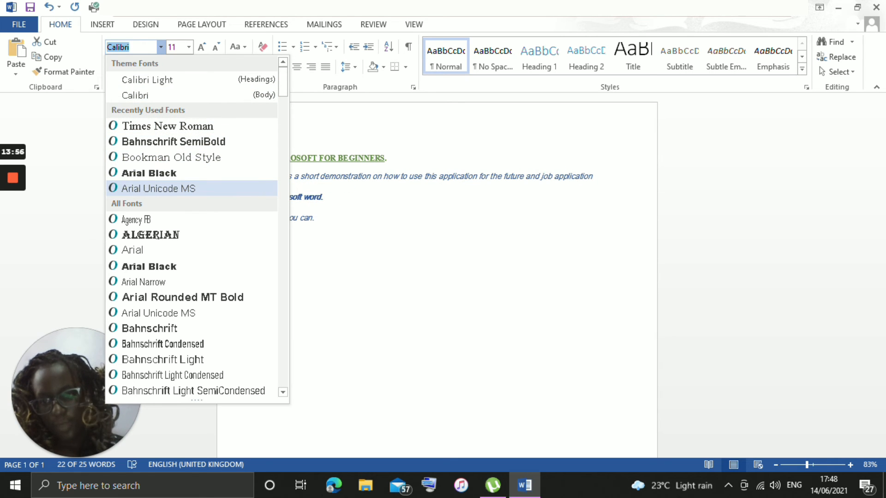
{"action": "left_click", "coordinate": [148, 173]}
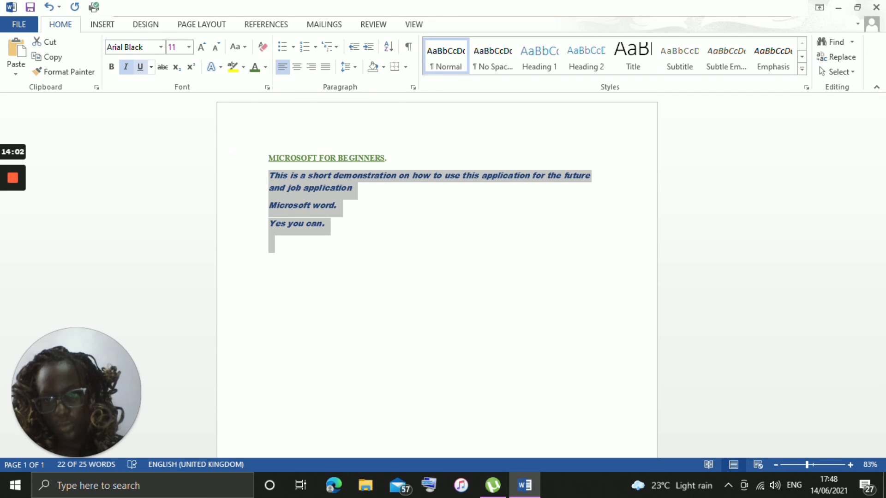
{"action": "left_click", "coordinate": [160, 47]}
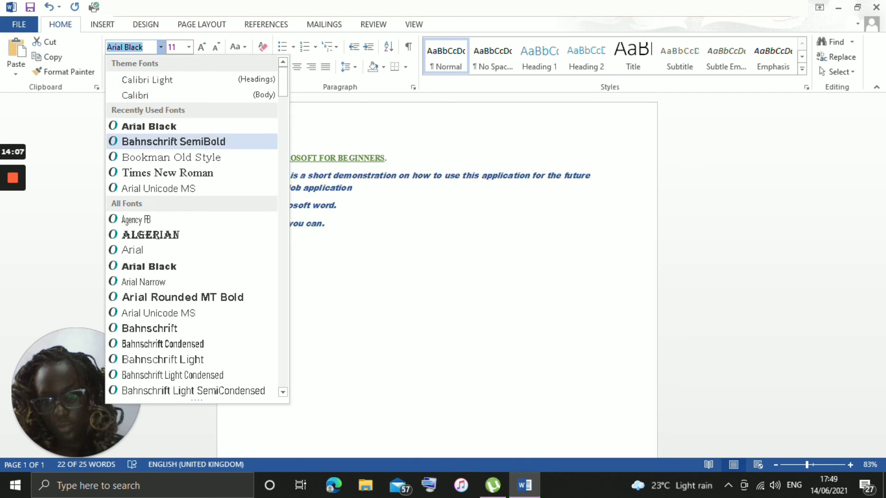
{"action": "left_click", "coordinate": [171, 158]}
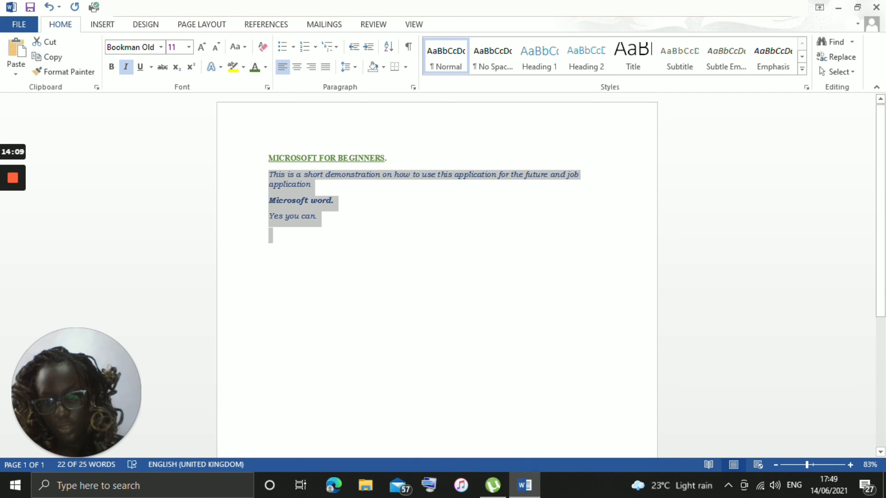
{"action": "left_click", "coordinate": [271, 232]}
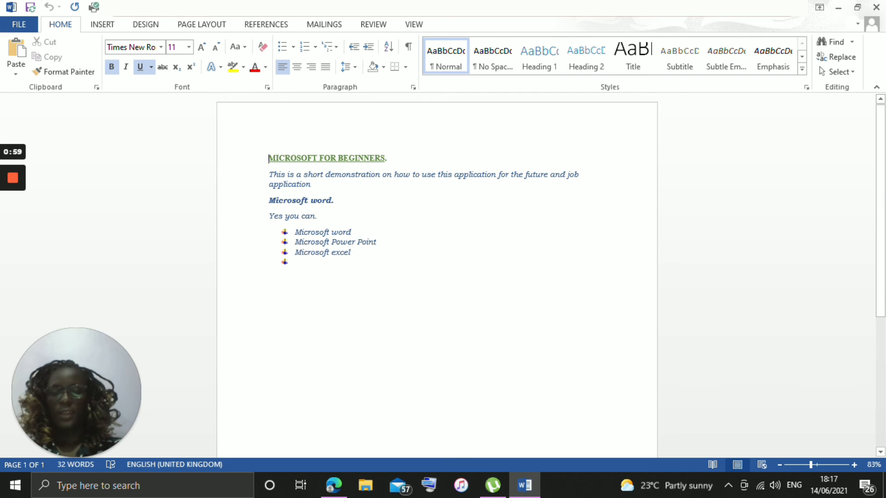
Step: Save a copy of the document to the computer's Desktop folder as a Word Document (*.docx) under its existing name, and close it
{"action": "left_click", "coordinate": [268, 158]}
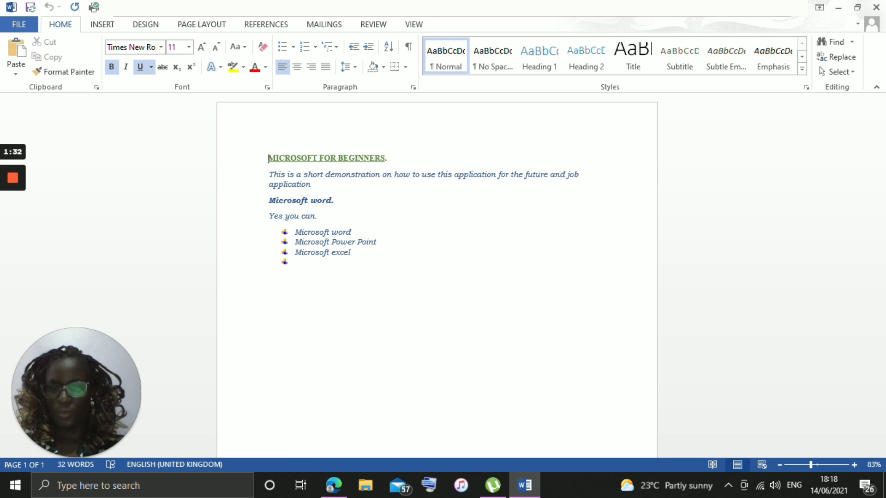
{"action": "key", "text": "alt+f"}
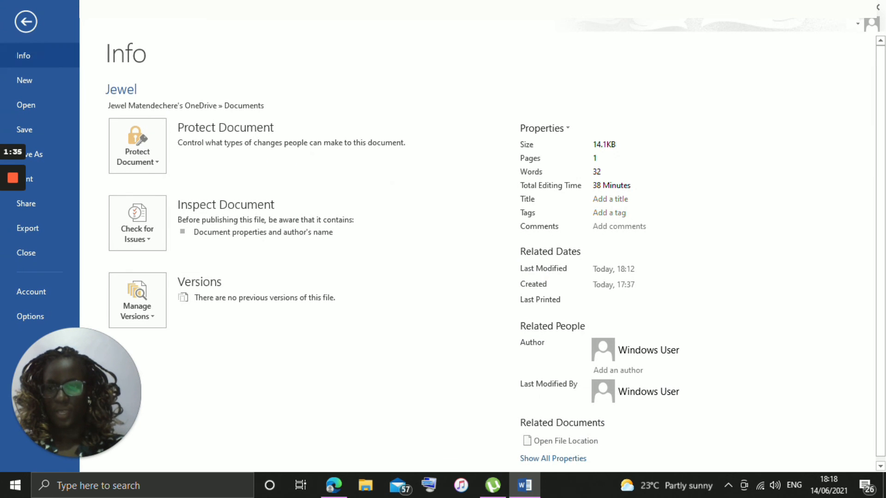
{"action": "key", "text": "Return"}
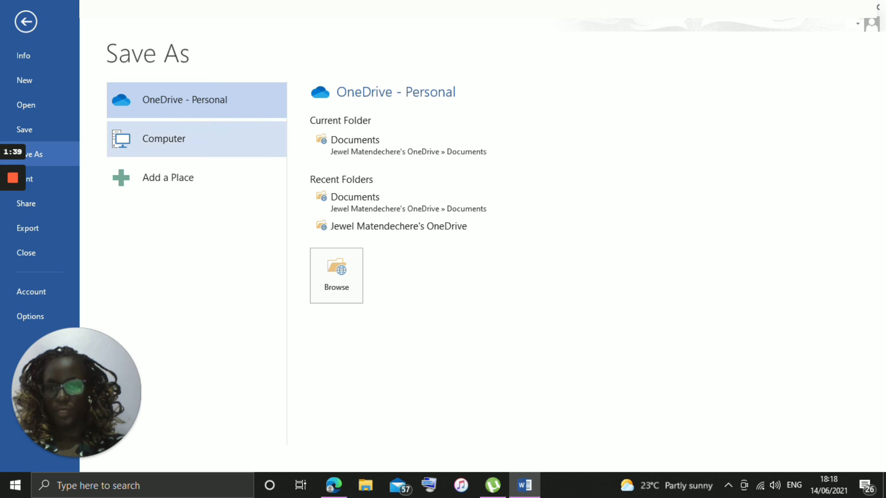
{"action": "key", "text": "Return"}
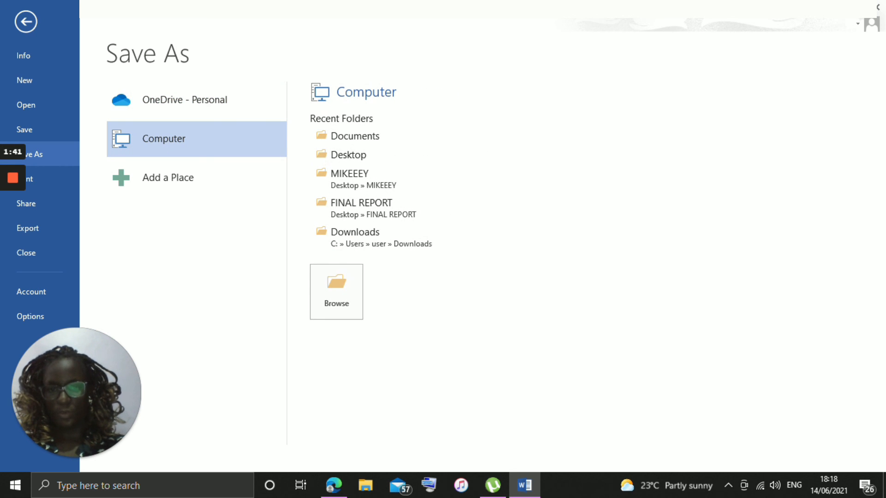
{"action": "key", "text": "Tab"}
{"action": "key", "text": "Down"}
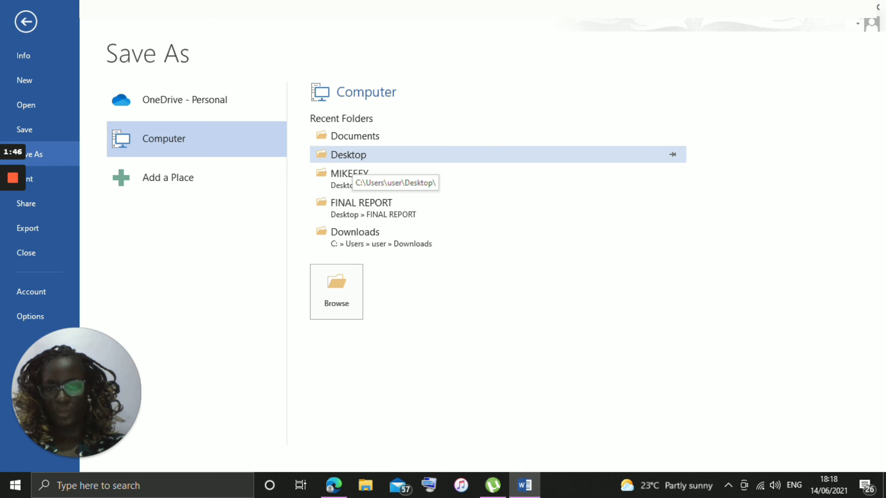
{"action": "key", "text": "Return"}
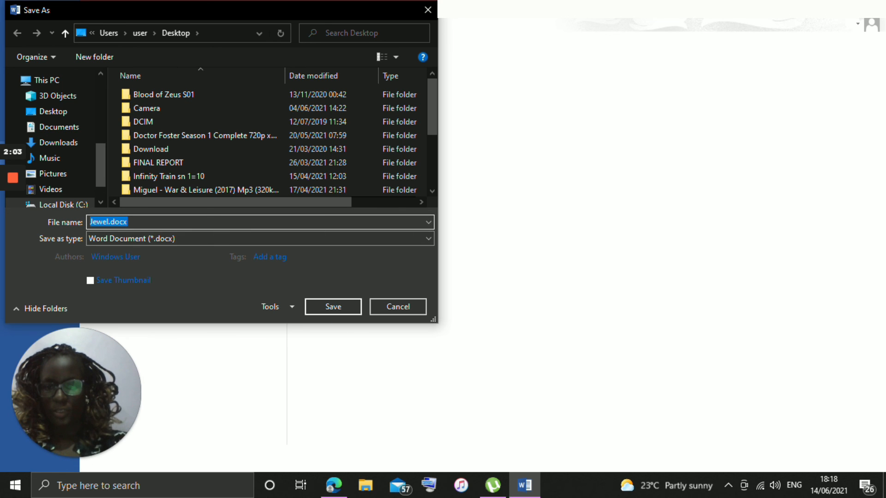
{"action": "left_click", "coordinate": [327, 308]}
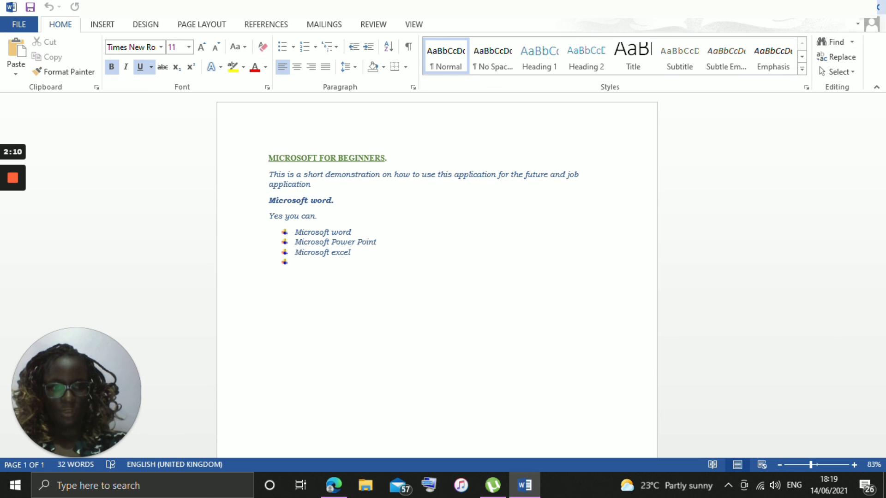
{"action": "left_click", "coordinate": [879, 5]}
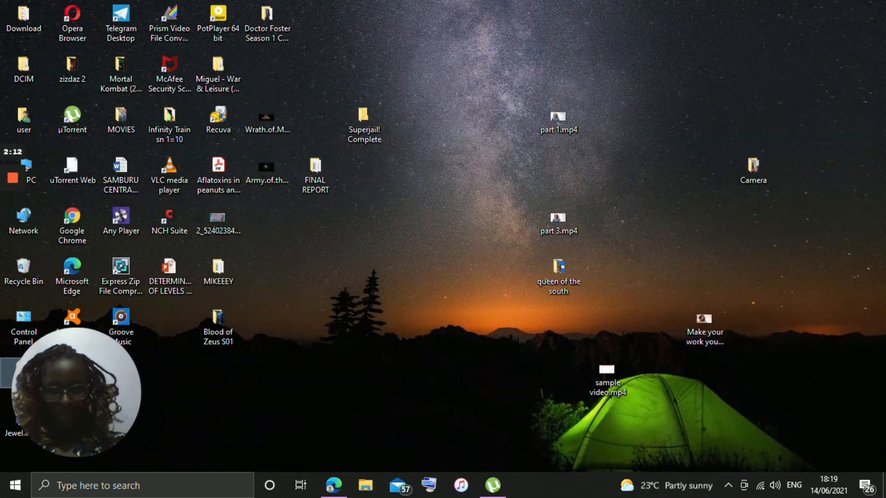
Step: Move the saved document's icon to a free spot on the desktop and reopen the document, dismissing the Office activation wizard
{"action": "left_click_drag", "start_coordinate": [10, 373], "coordinate": [218, 417]}
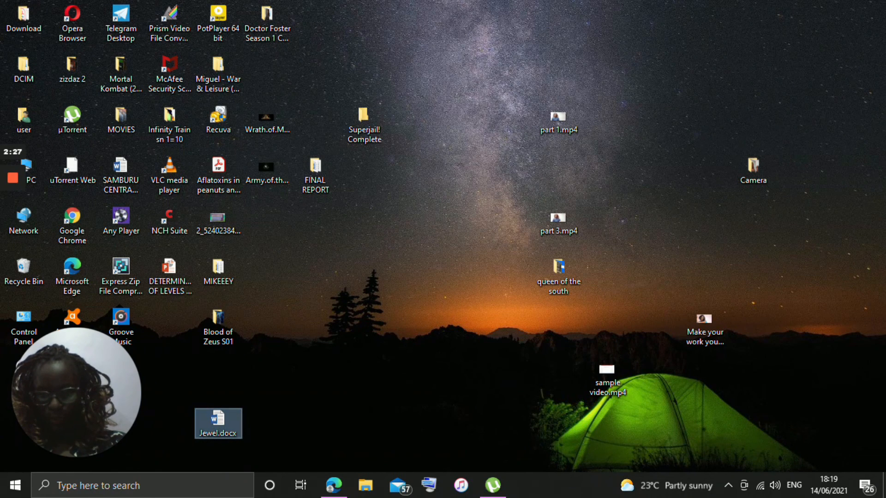
{"action": "double_click", "coordinate": [218, 419]}
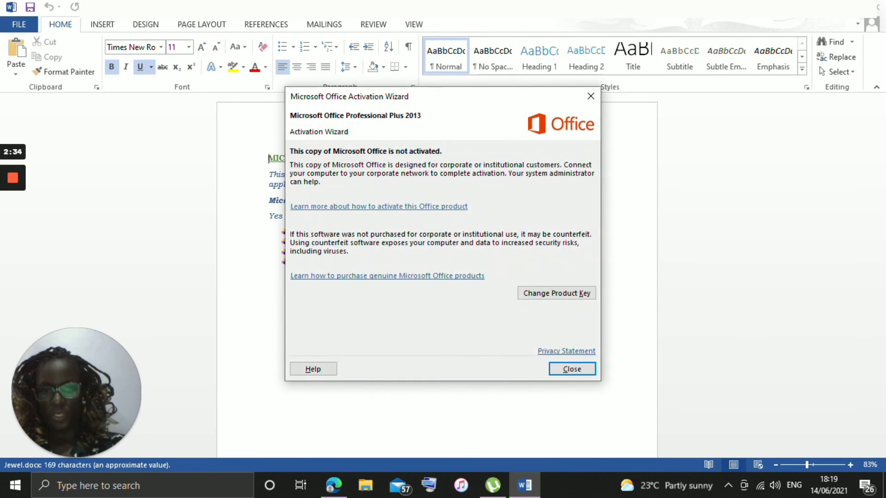
{"action": "key", "text": "Return"}
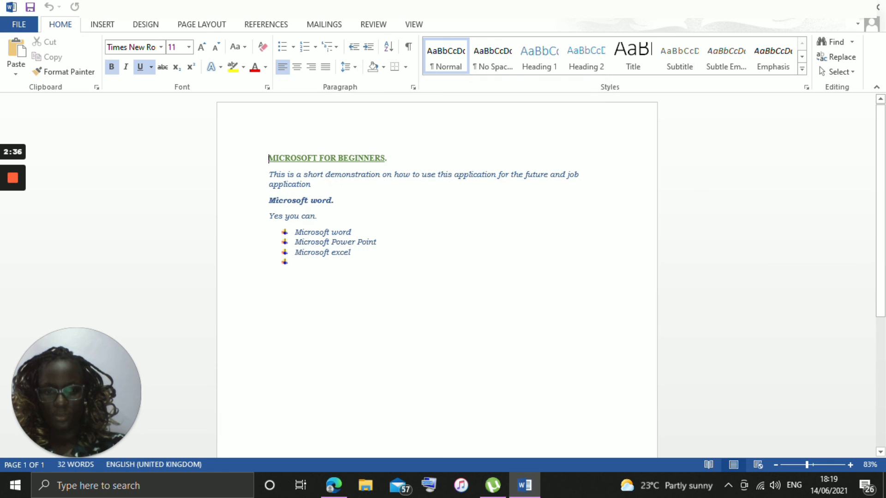